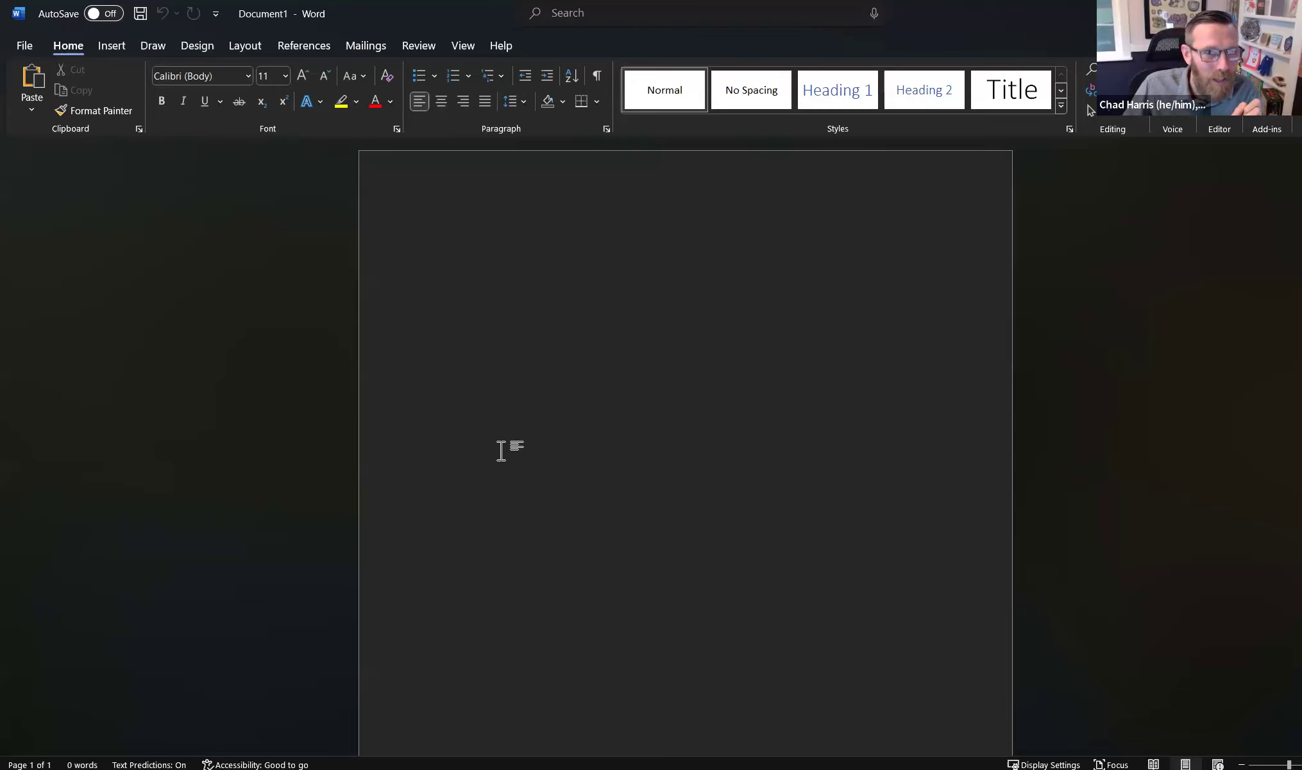
- Open the Field dialog via Insert > Quick Parts and cancel it without inserting anything
left_click(112, 46)
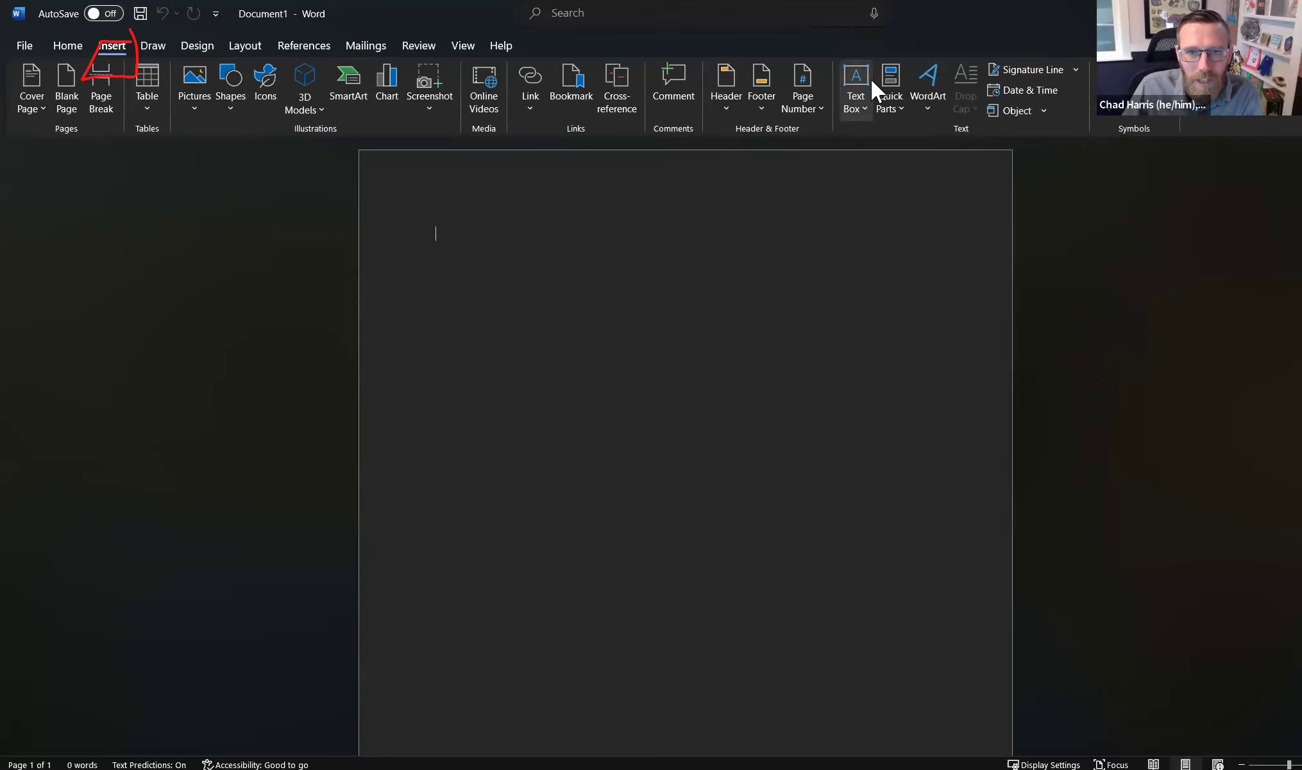
left_click(889, 76)
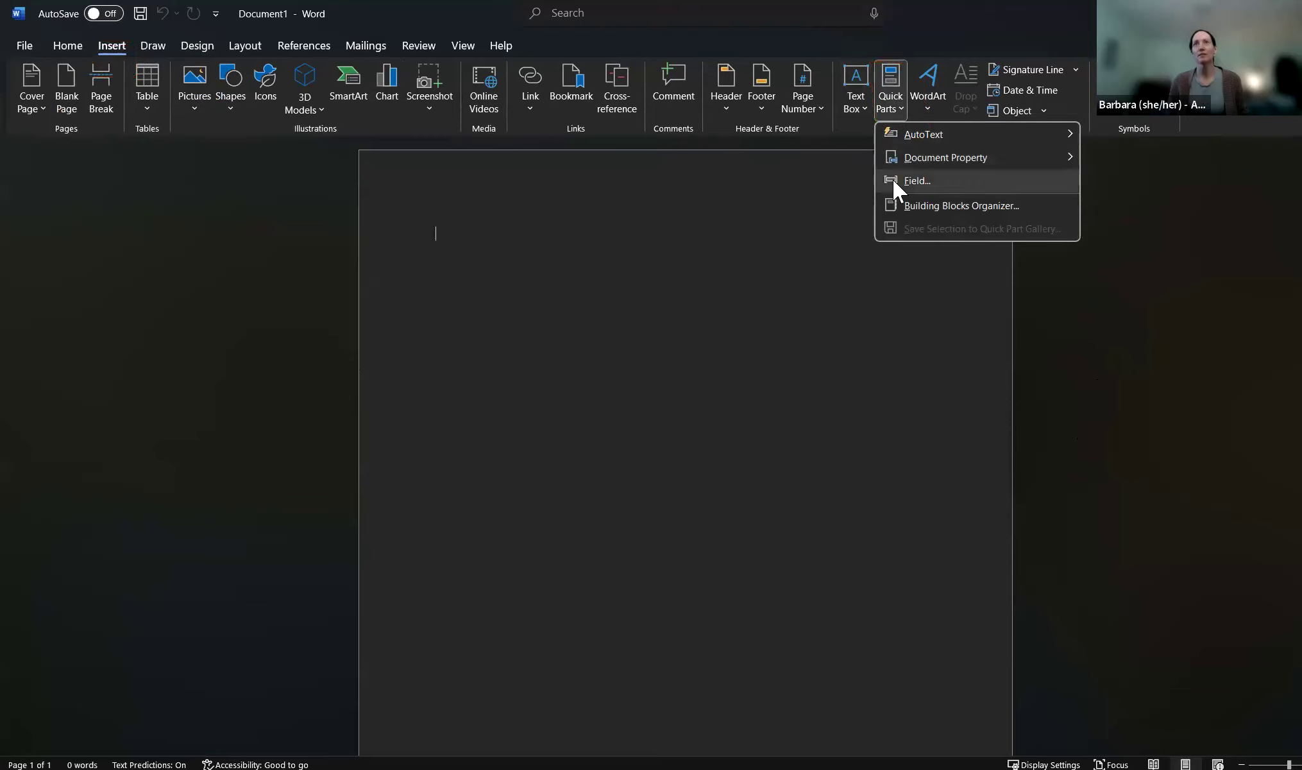
left_click(884, 205)
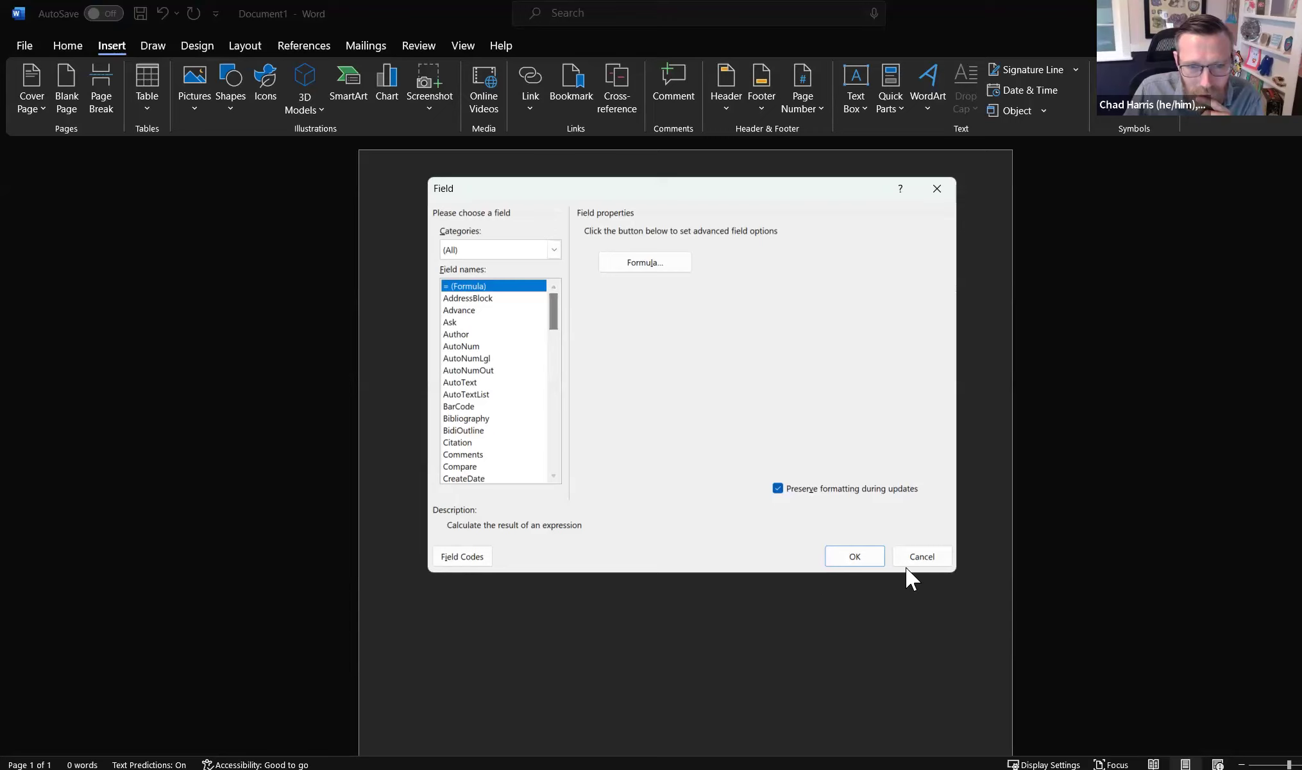
left_click(921, 556)
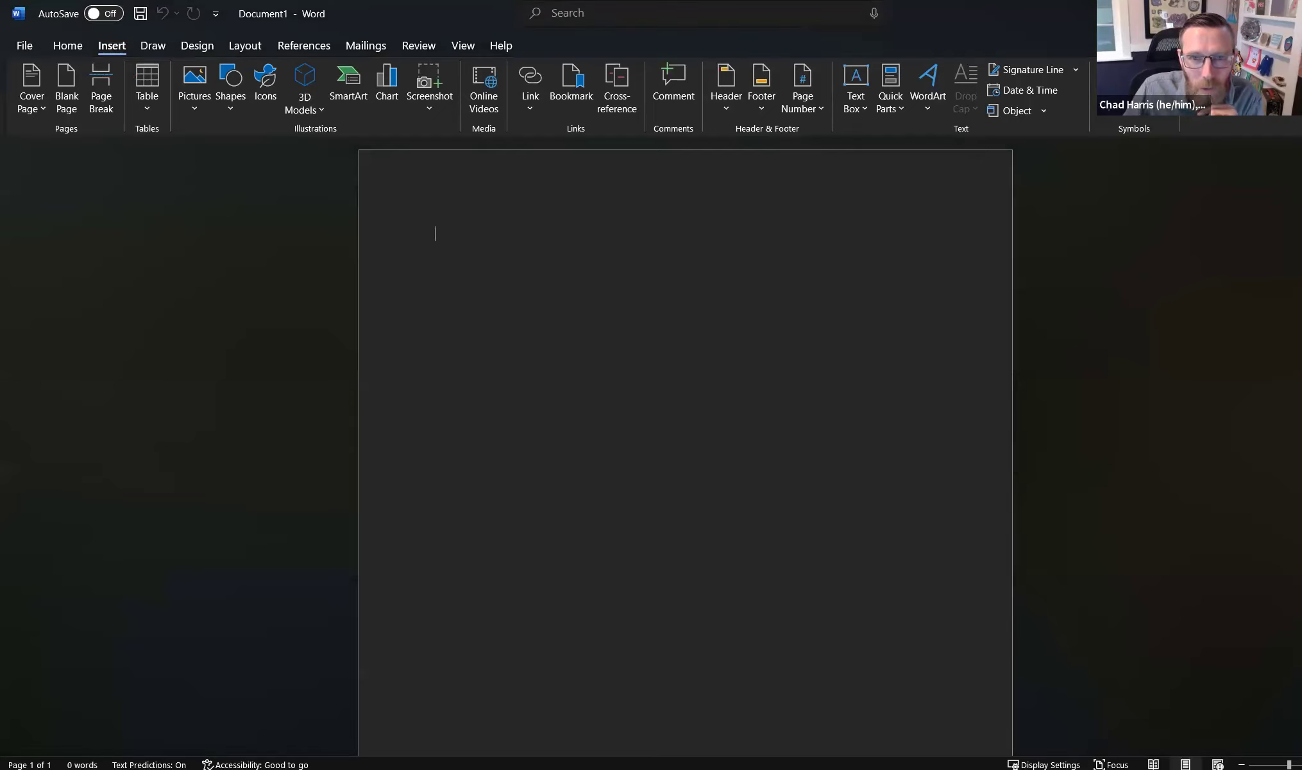
- Reopen the Field dialog and pick MergeField from the Field names list
left_click(891, 72)
mouse_move(896, 136)
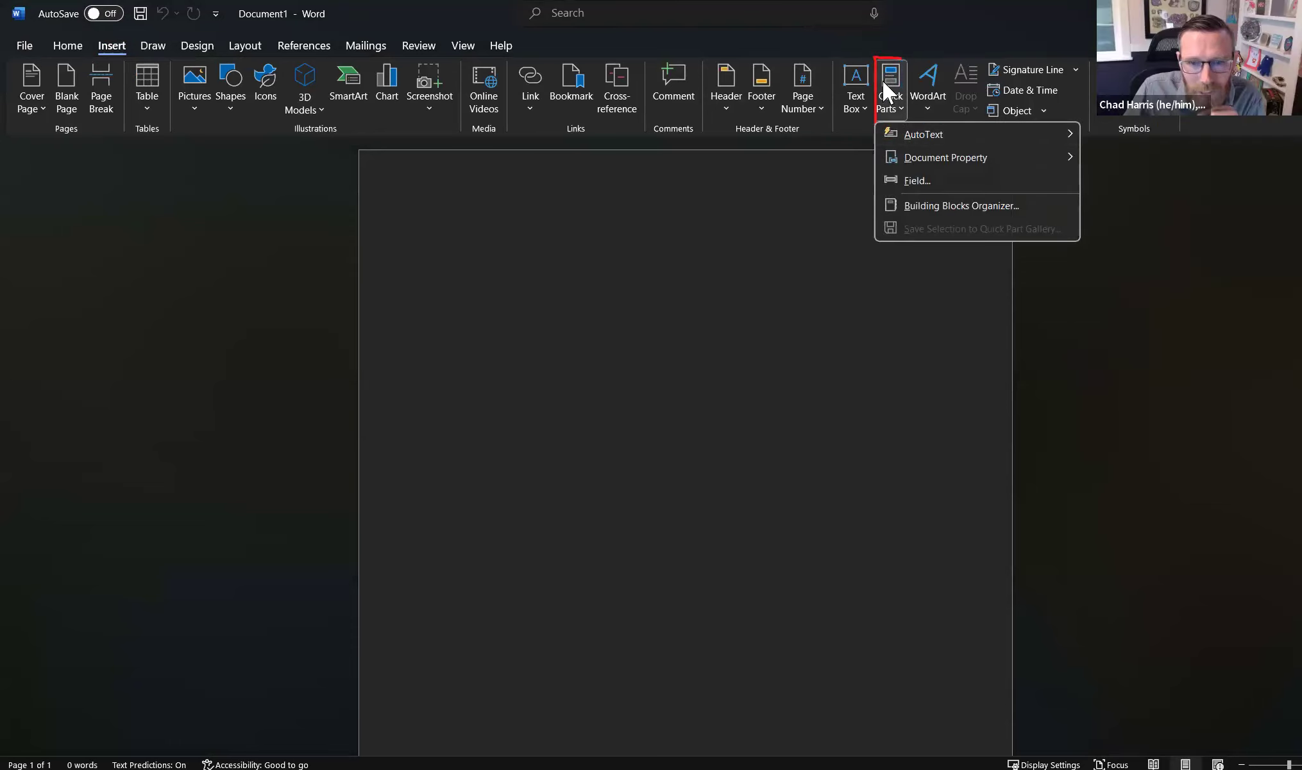
left_click(912, 180)
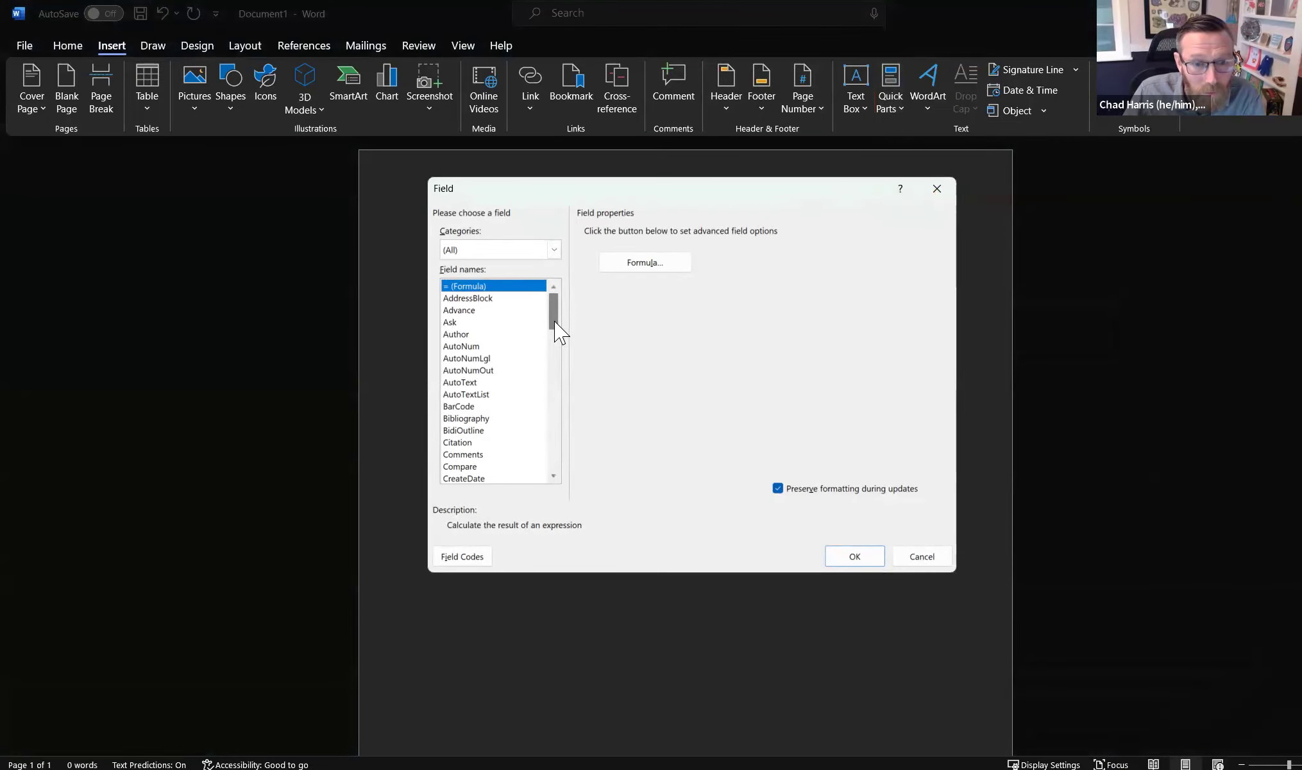
left_click_drag(555, 322, 552, 324)
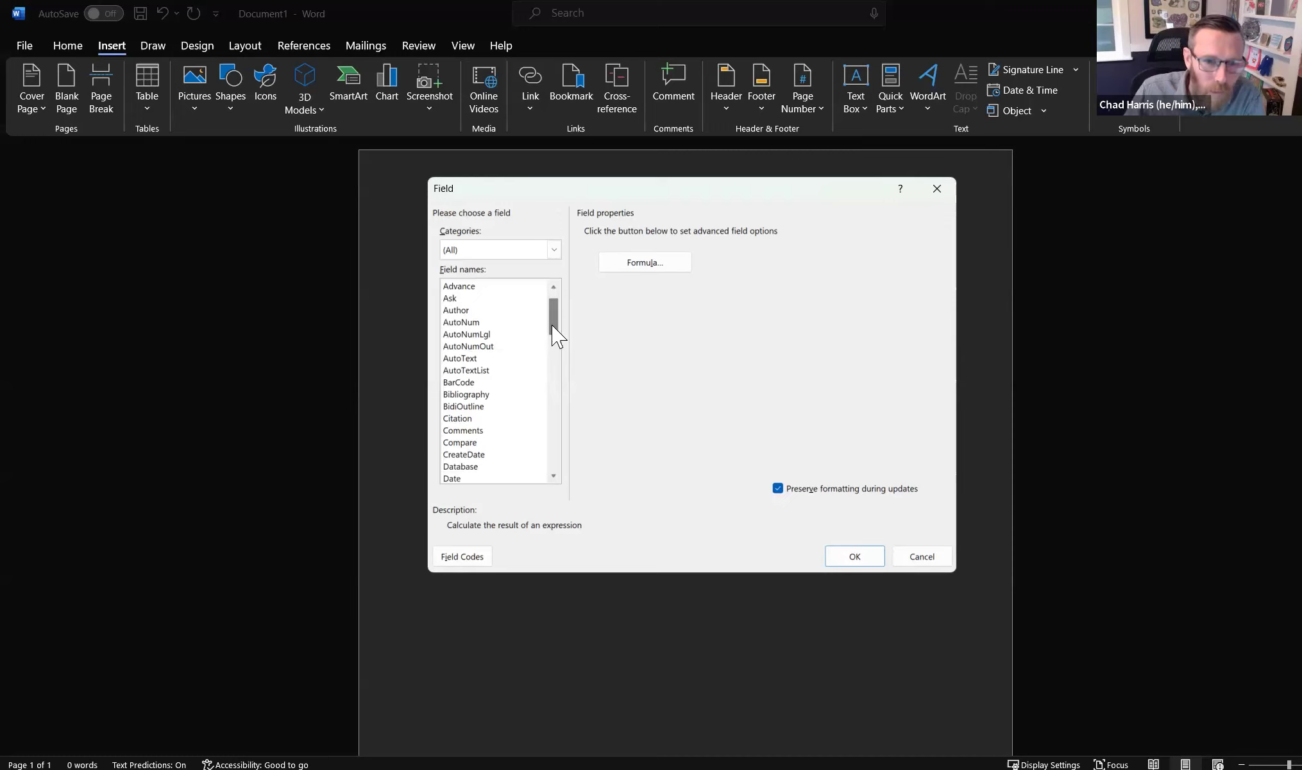
left_click_drag(552, 325, 555, 394)
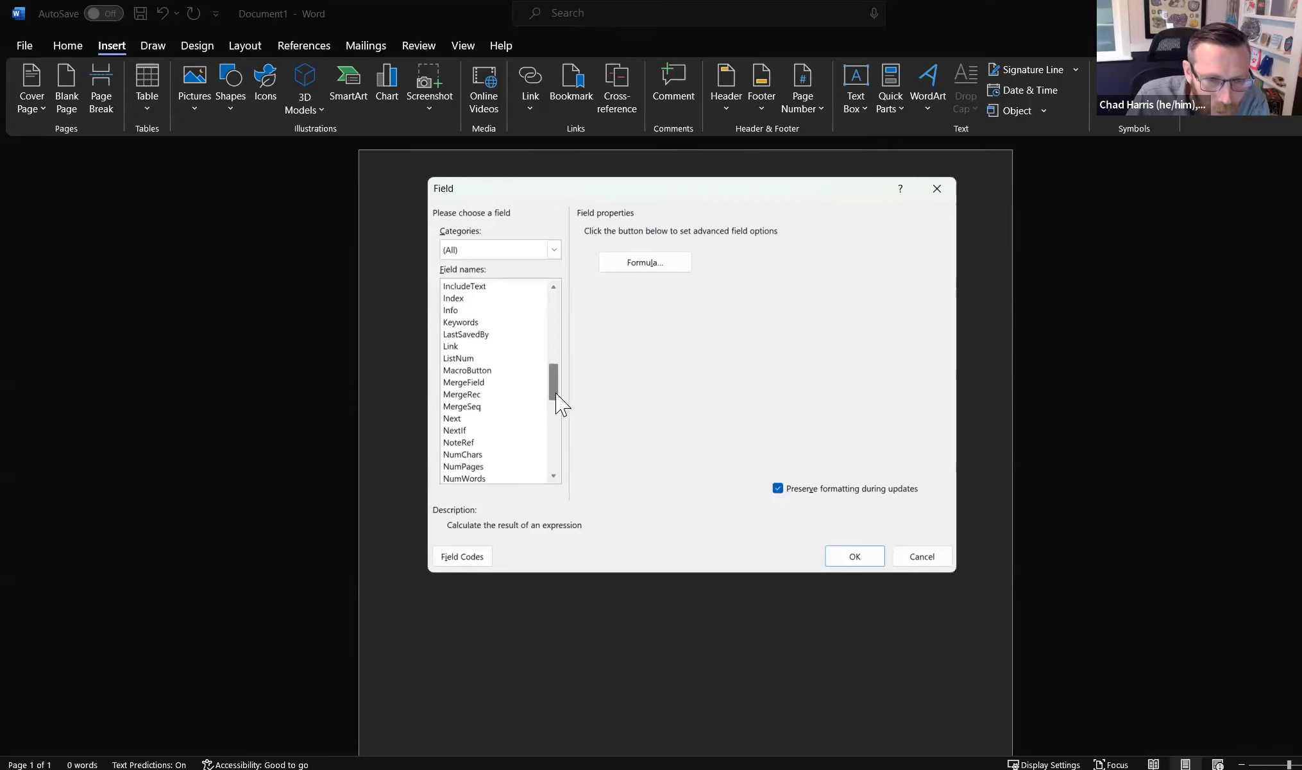
left_click(476, 383)
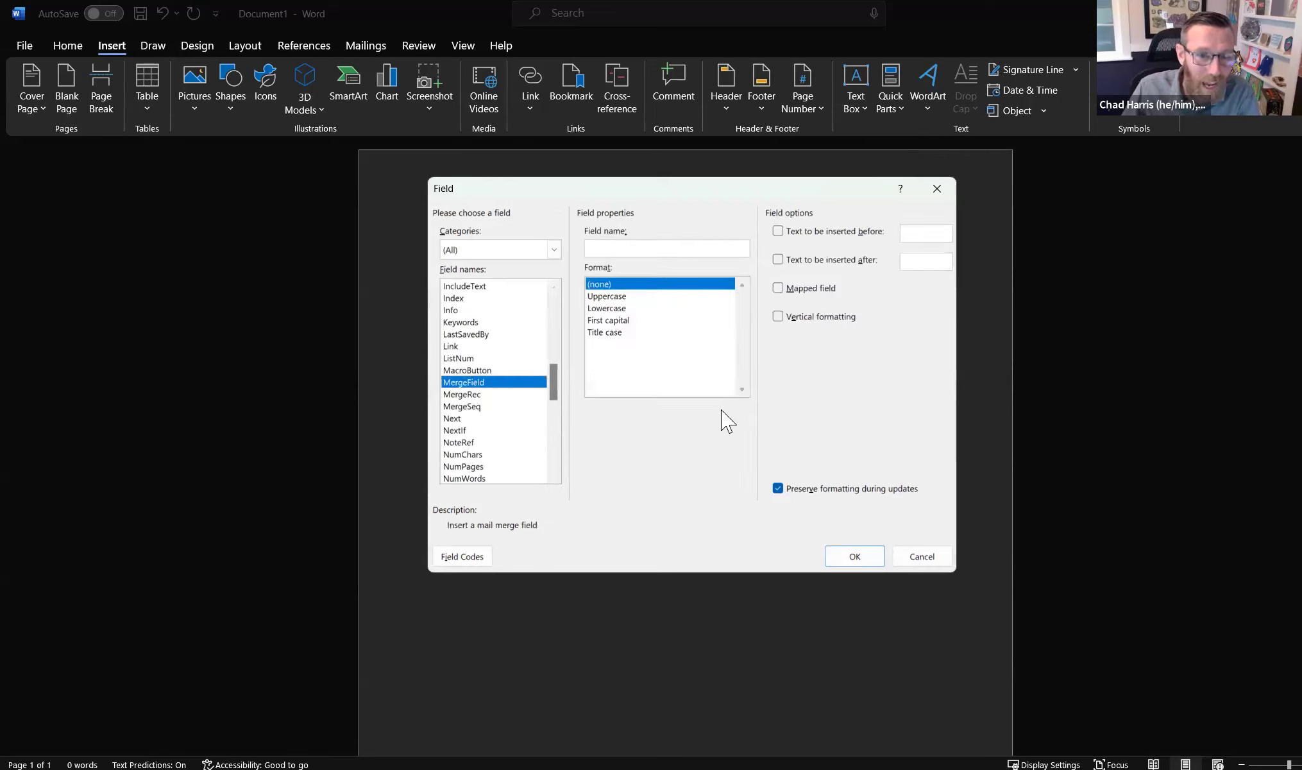
left_click(644, 251)
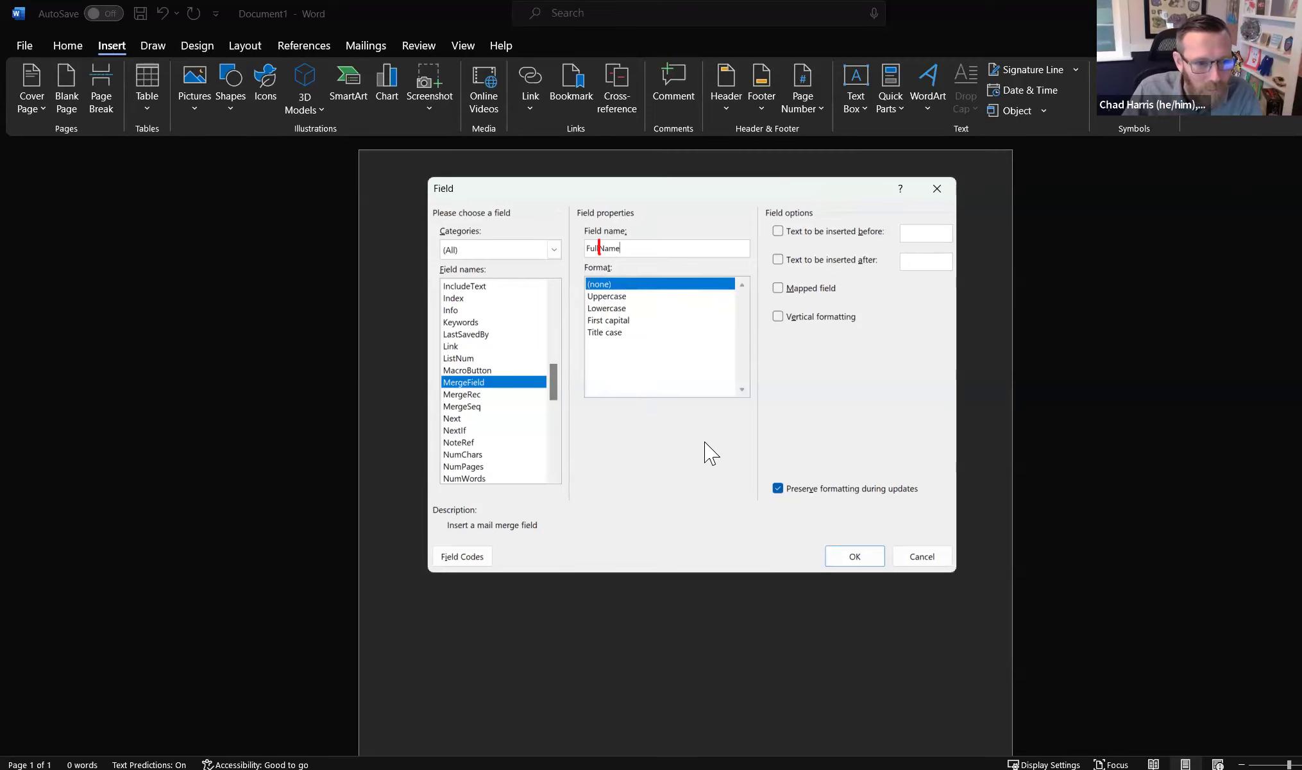
- Confirm the dialog so a «FullName» merge field appears at the top of the page
left_click(855, 557)
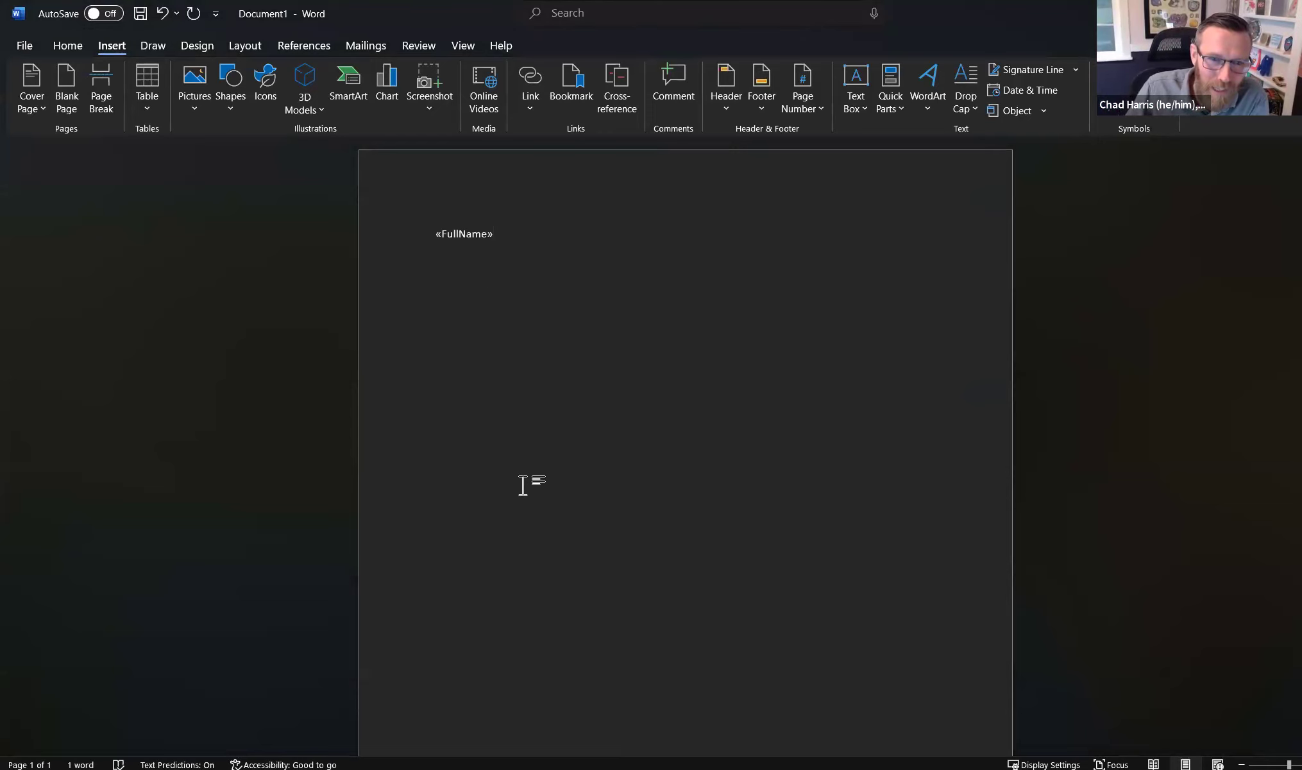
right_click(476, 234)
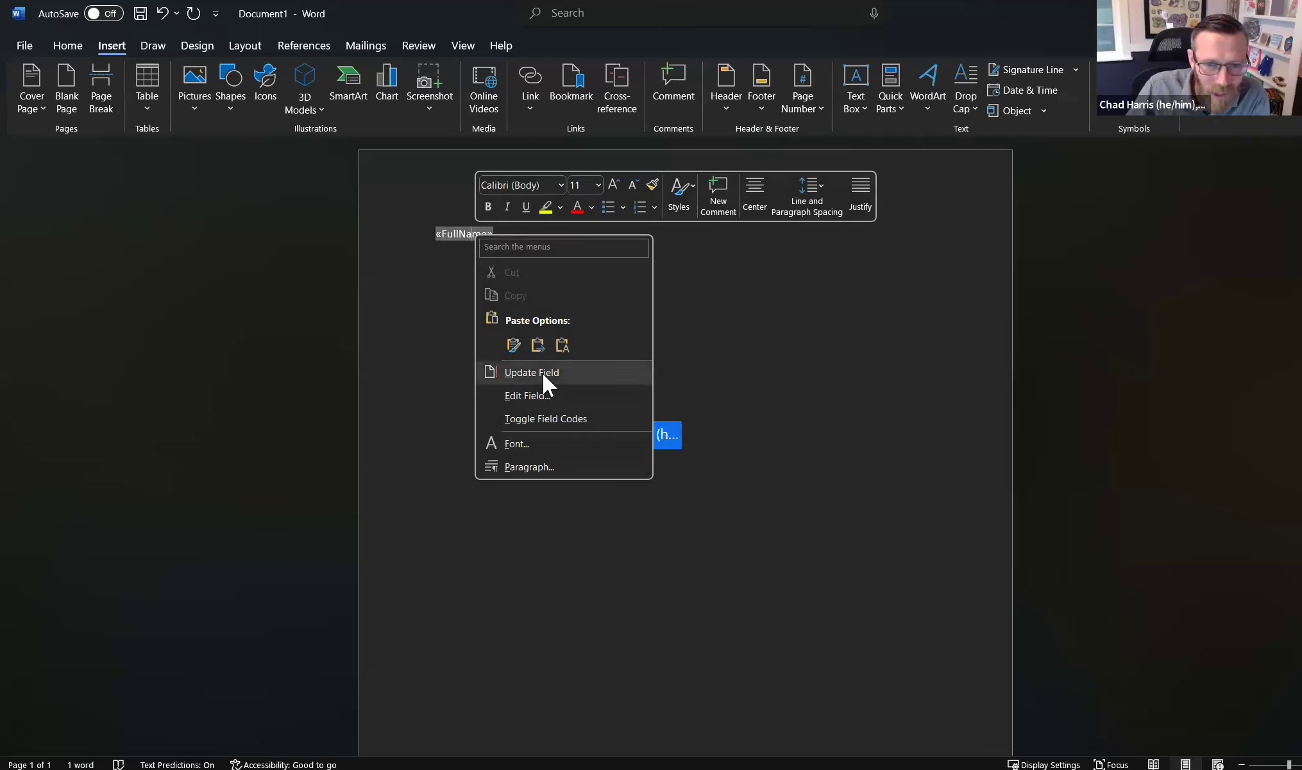
left_click(554, 420)
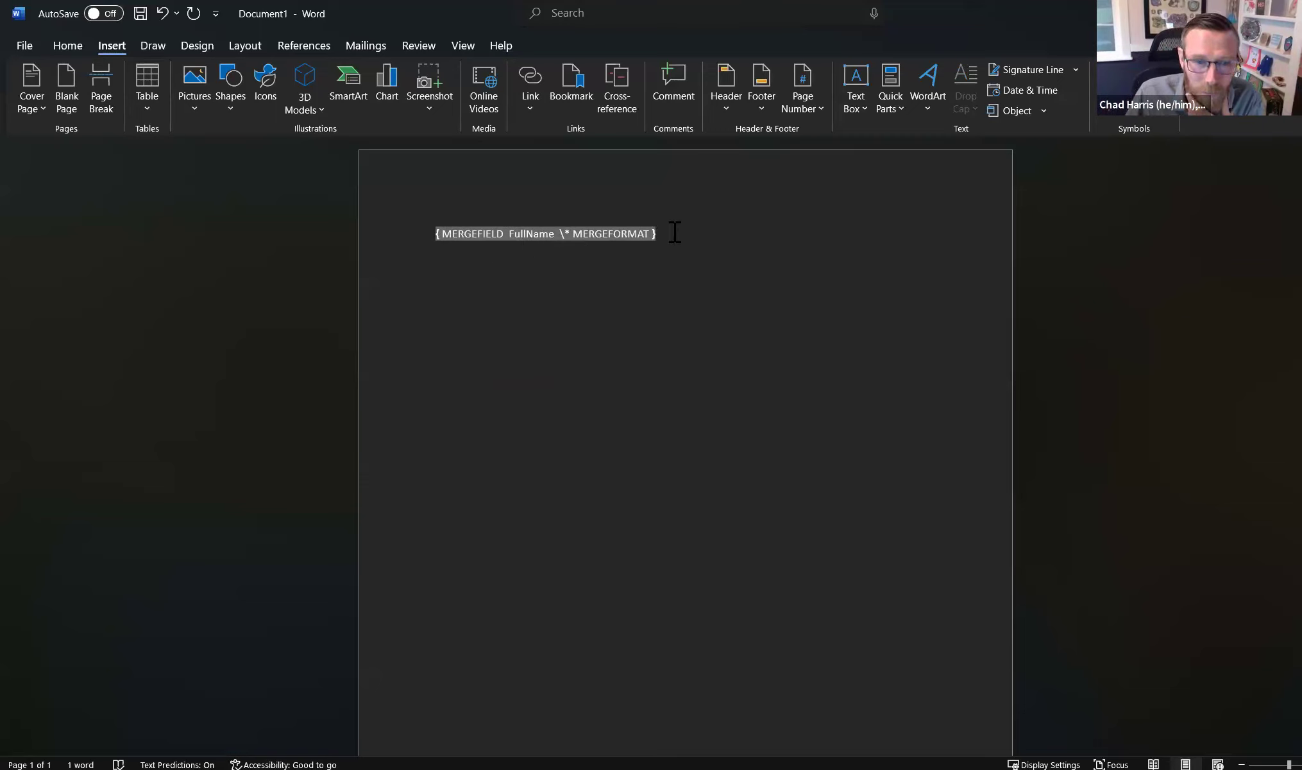
right_click(592, 233)
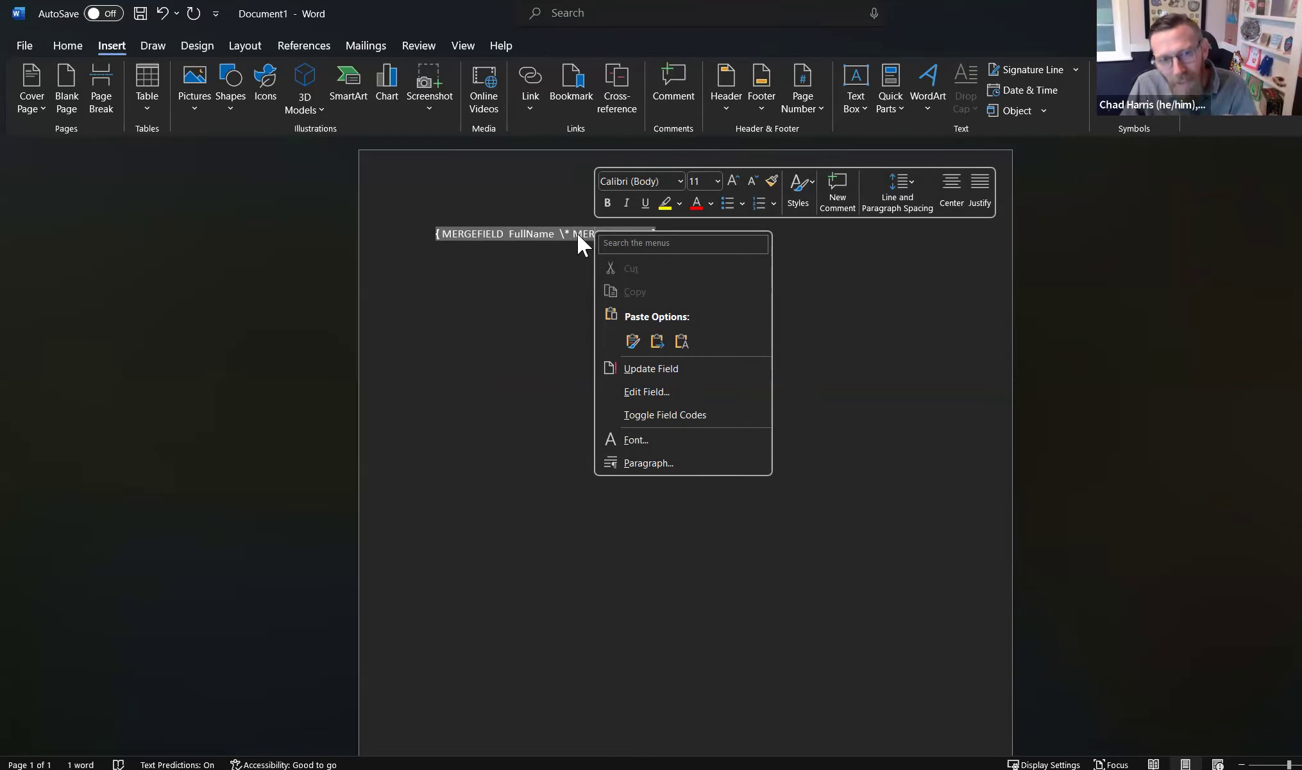
left_click(650, 412)
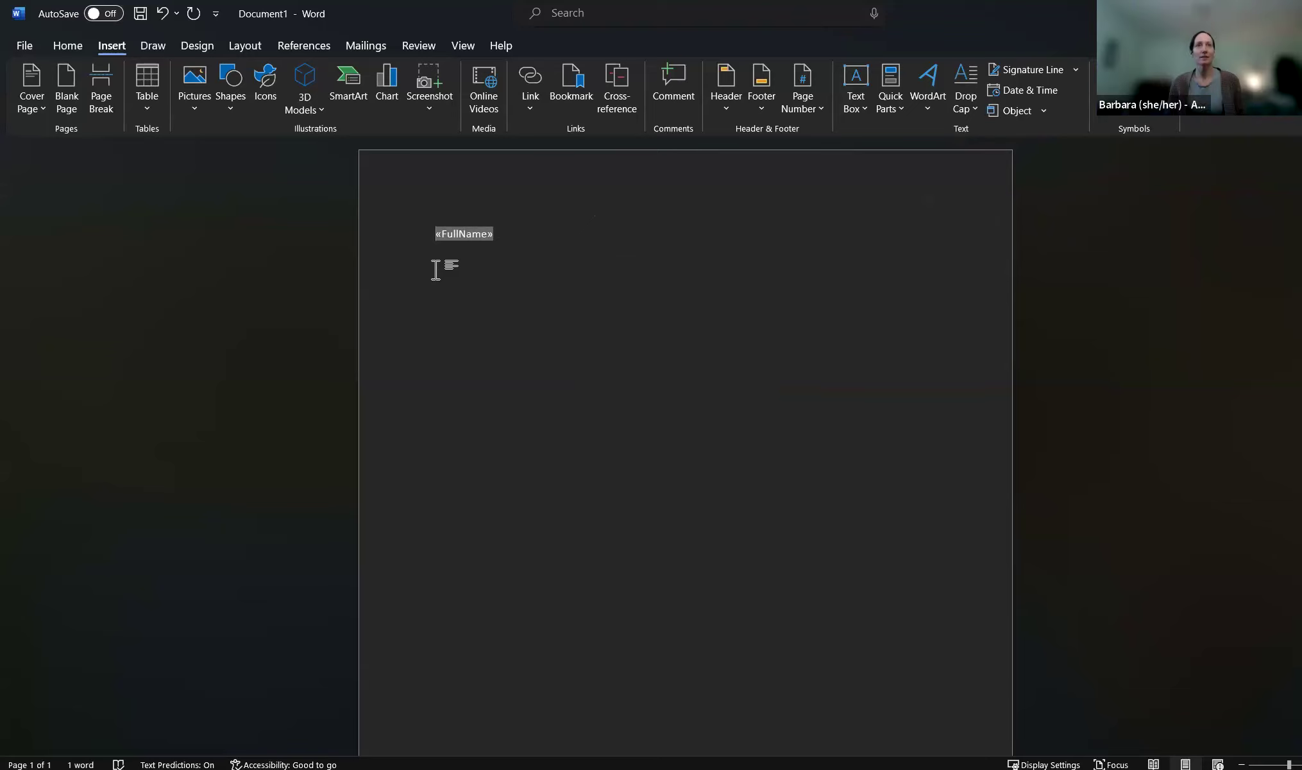
- Type <<FullName>> as plain text on a new line below the «FullName» field
left_click(531, 235)
key("Return")
key("Return")
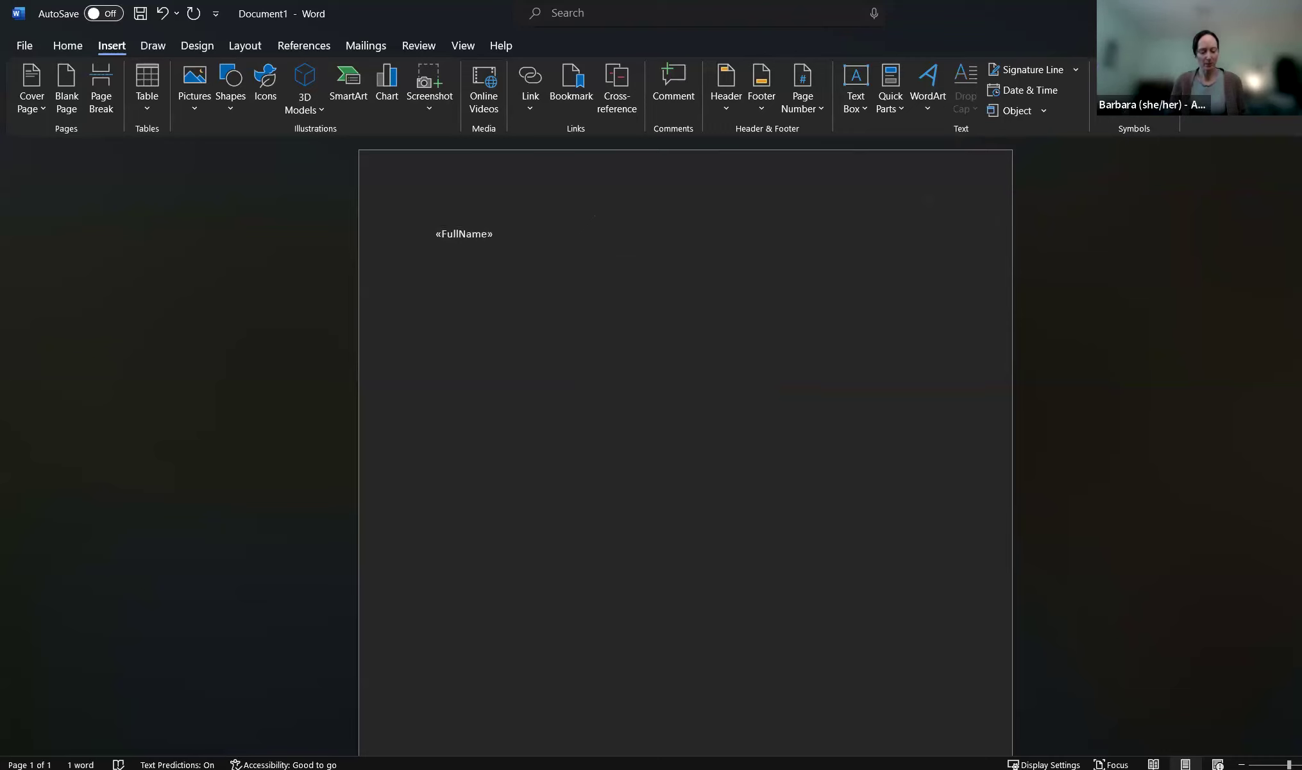
type("<<Full")
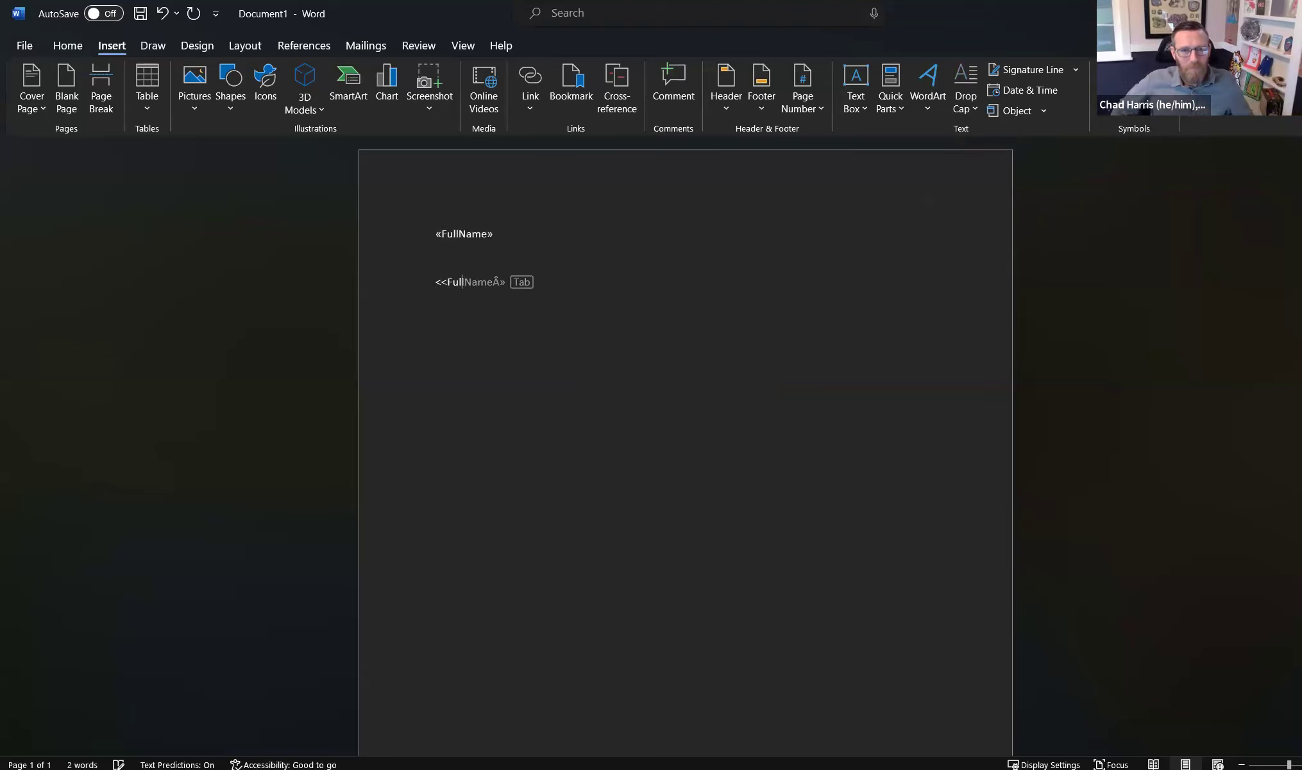
key("BackSpace")
type("Name>>")
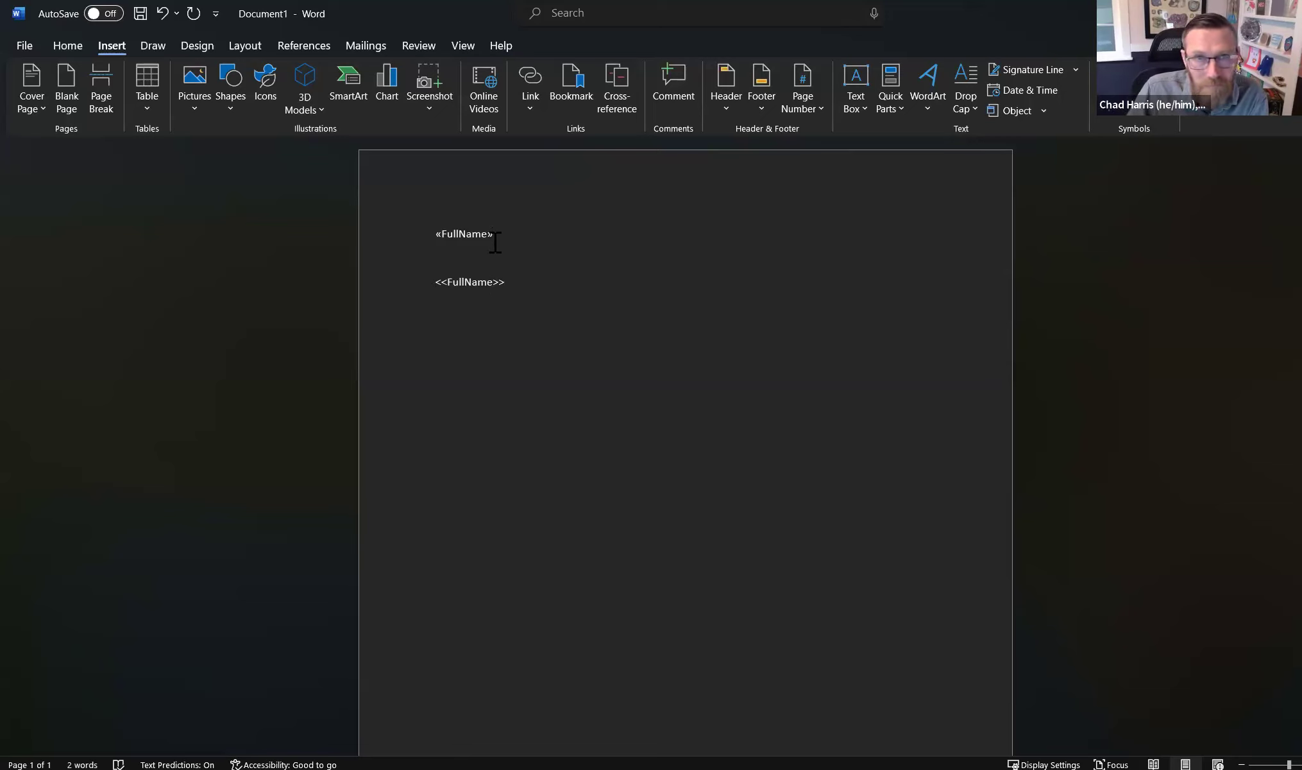
- Add an empty line below the plain-text <<FullName>> line
left_click_drag(496, 236, 434, 238)
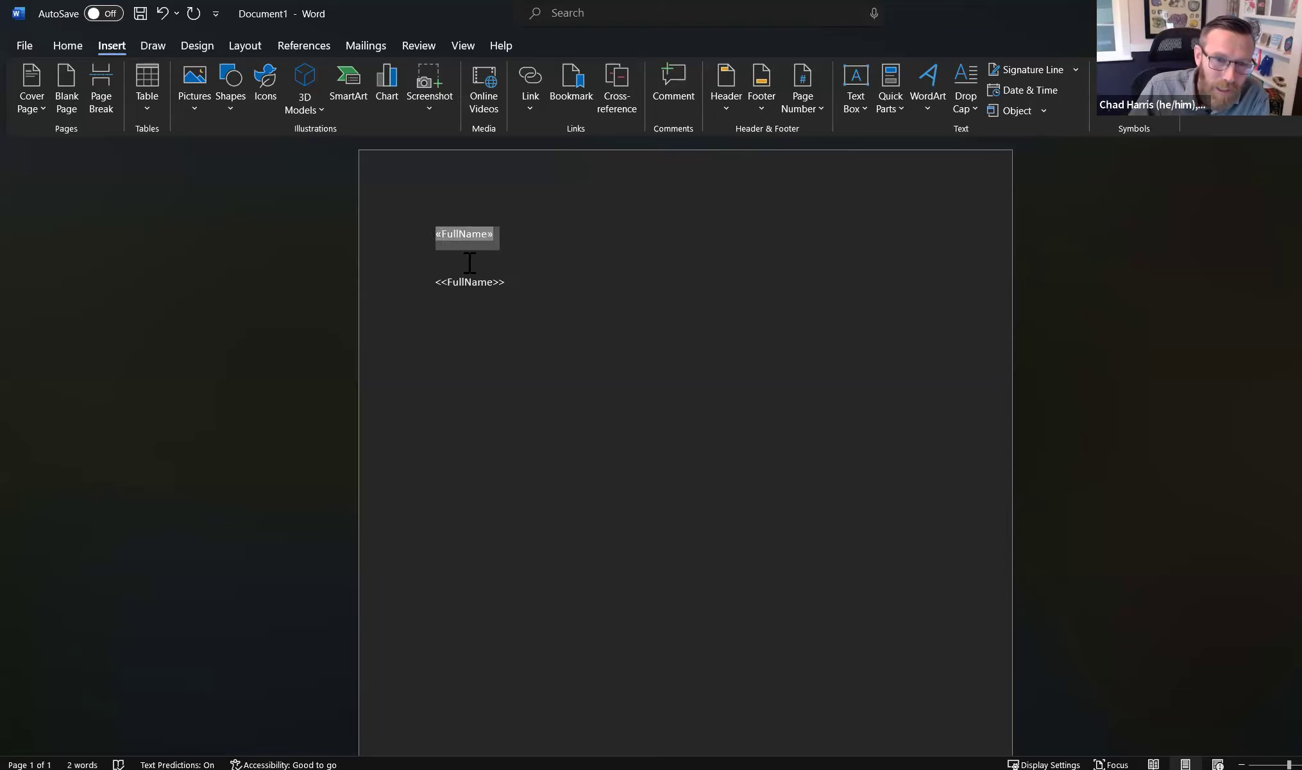
left_click(520, 273)
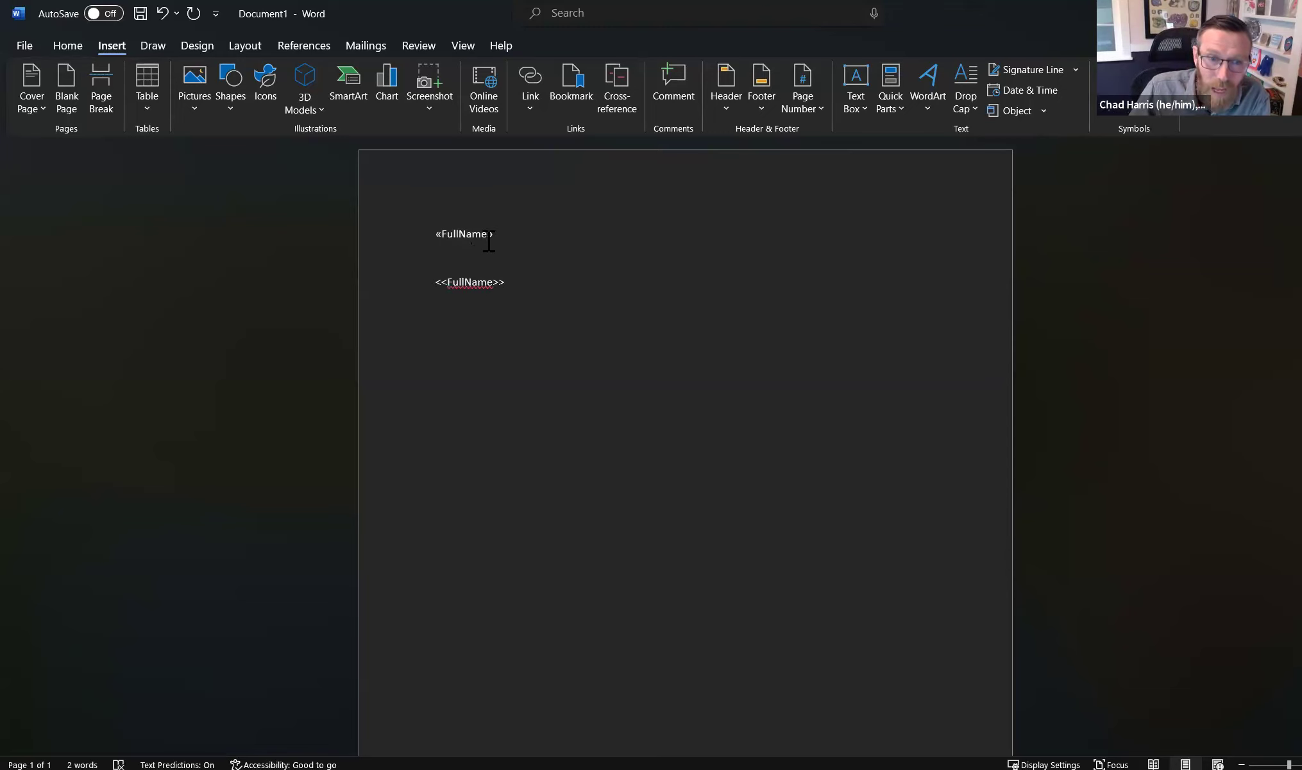
left_click_drag(493, 236, 435, 237)
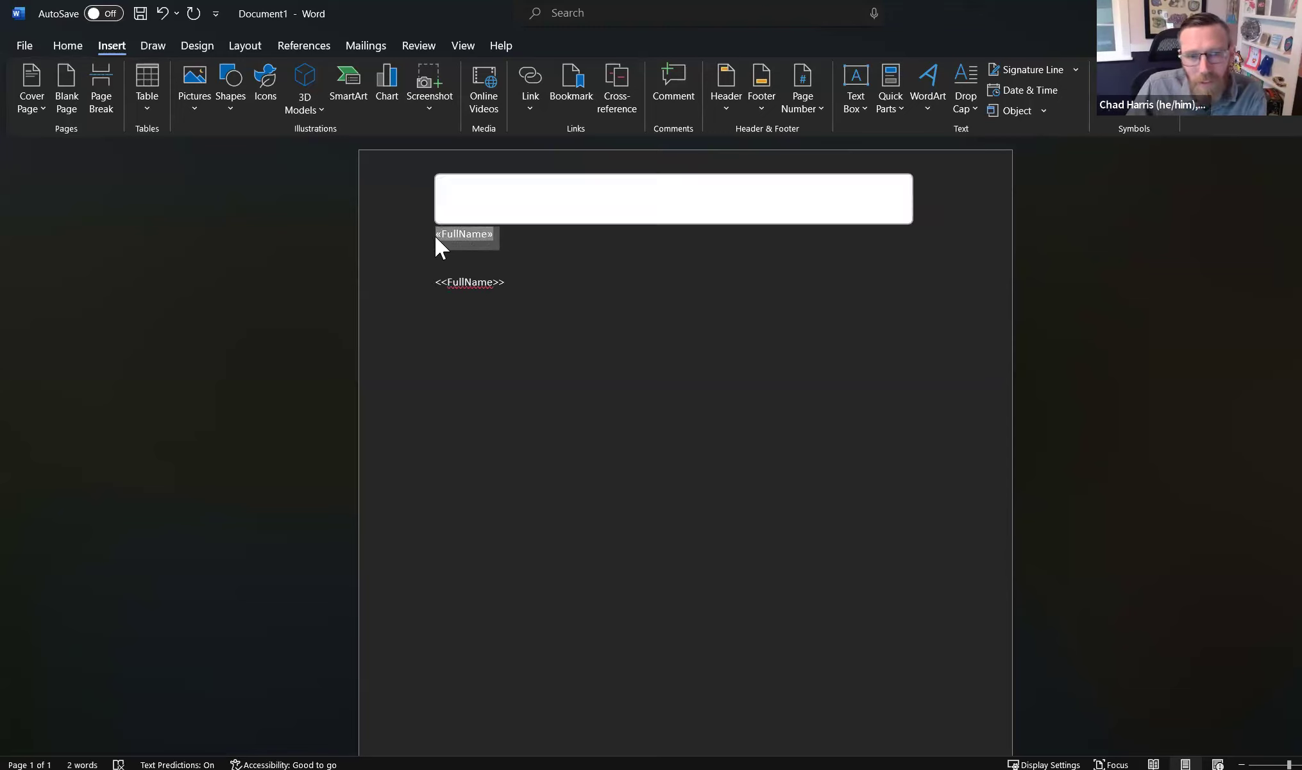
left_click(512, 284)
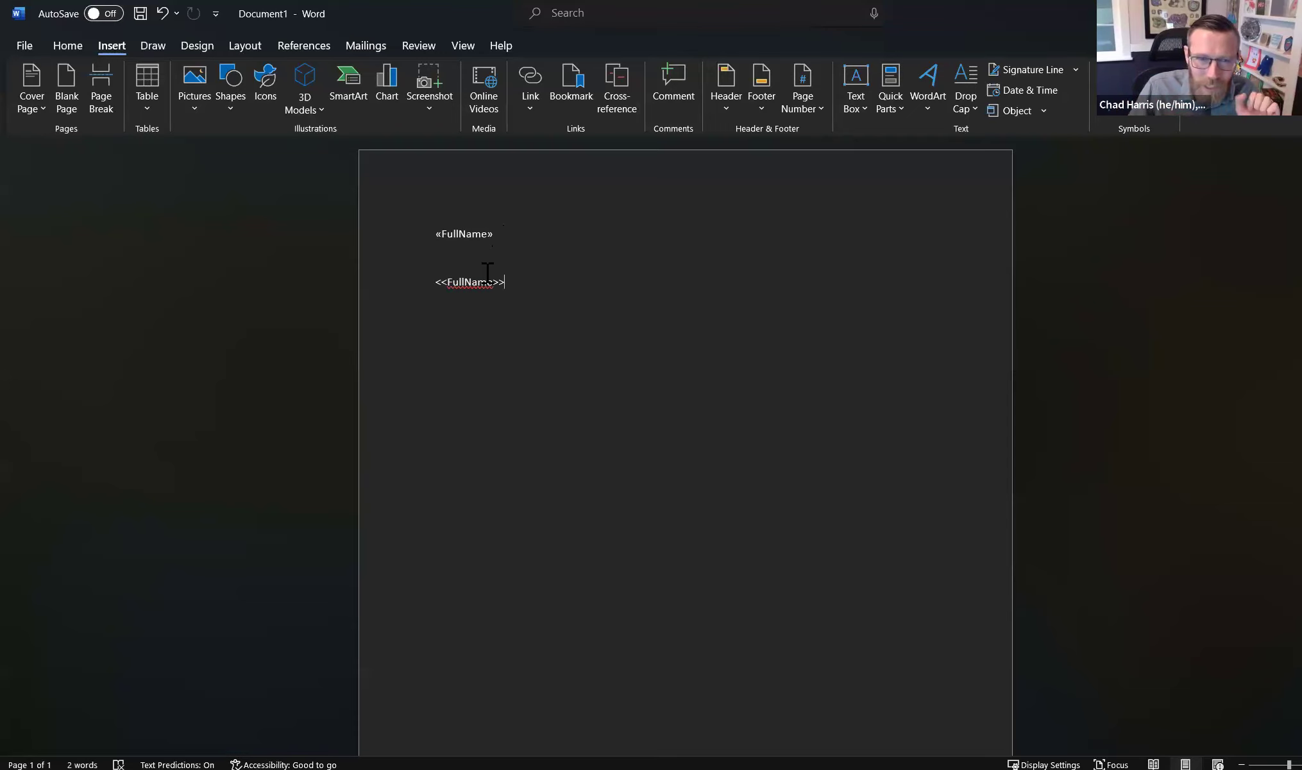
key("Return")
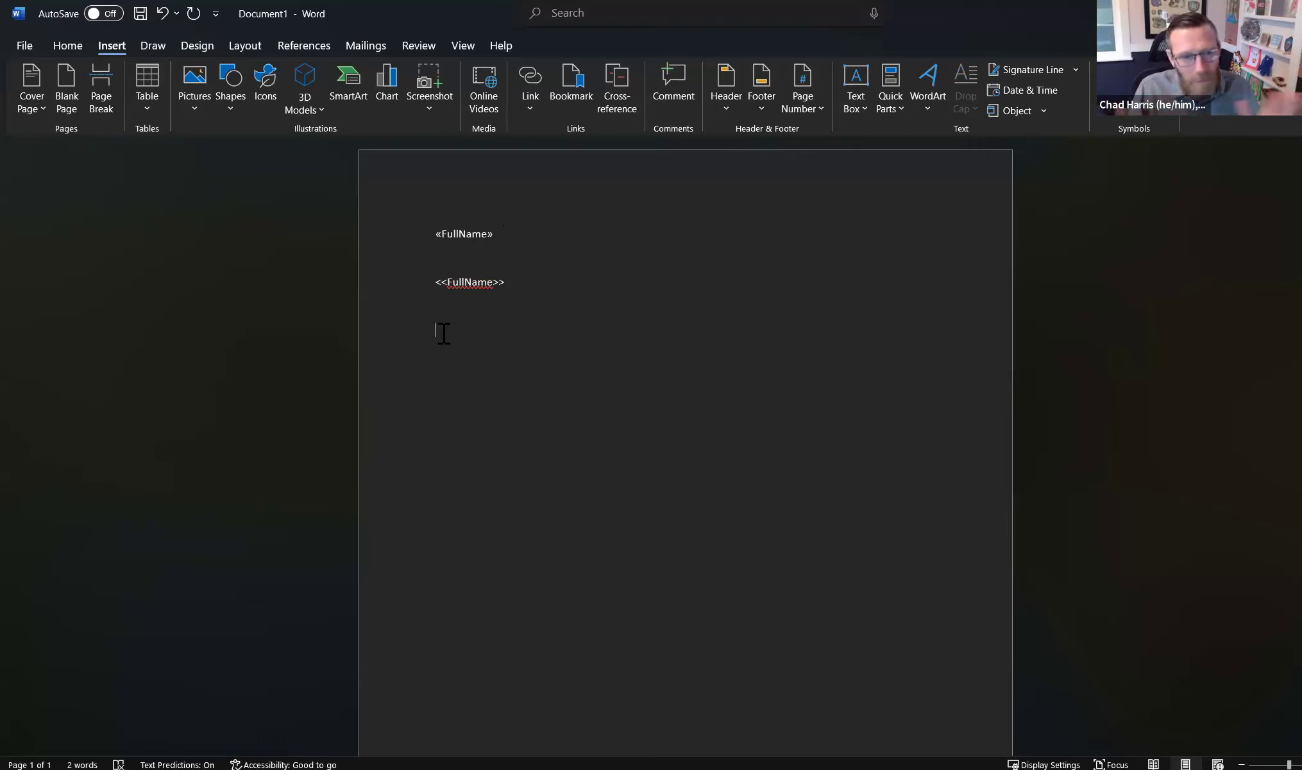
left_click(450, 234)
double_click(489, 232)
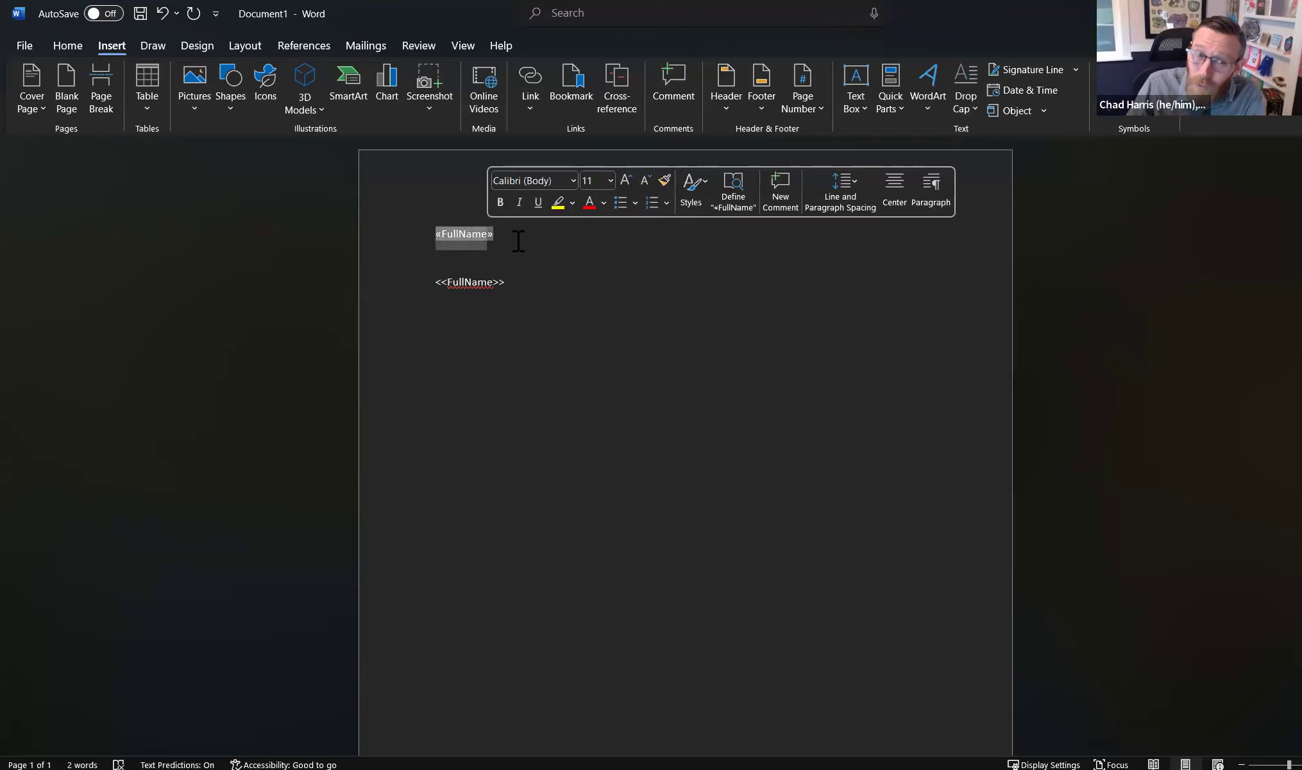
left_click(517, 244)
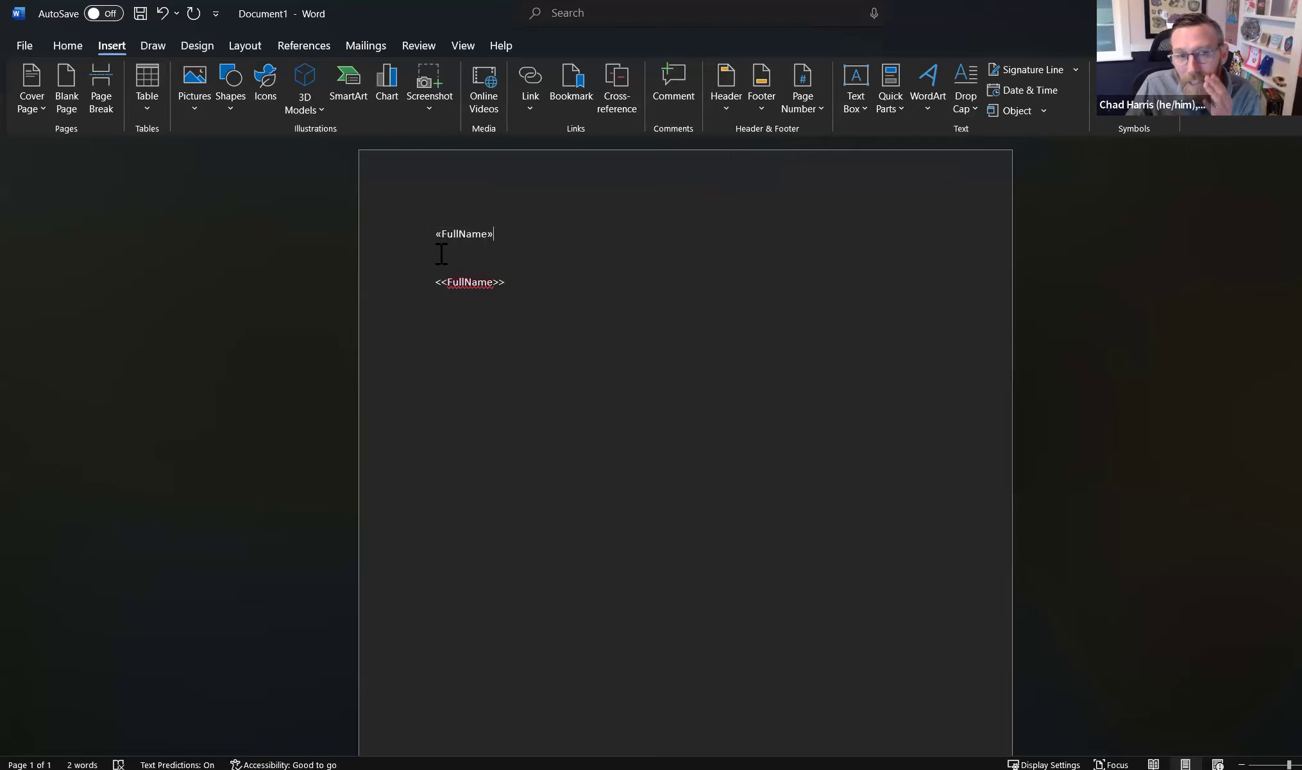
left_click(435, 333)
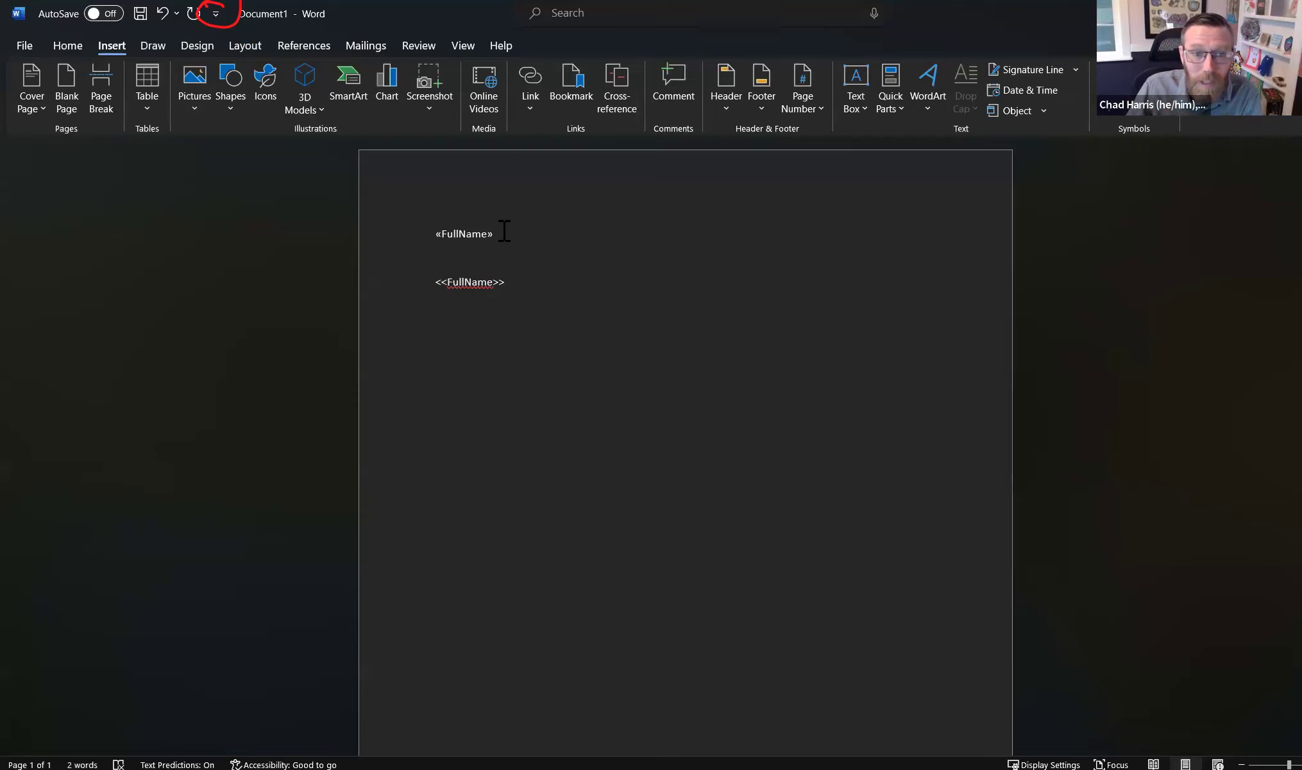
- Select the entire «FullName» merge field and copy it with Ctrl+C
left_click_drag(498, 233, 438, 236)
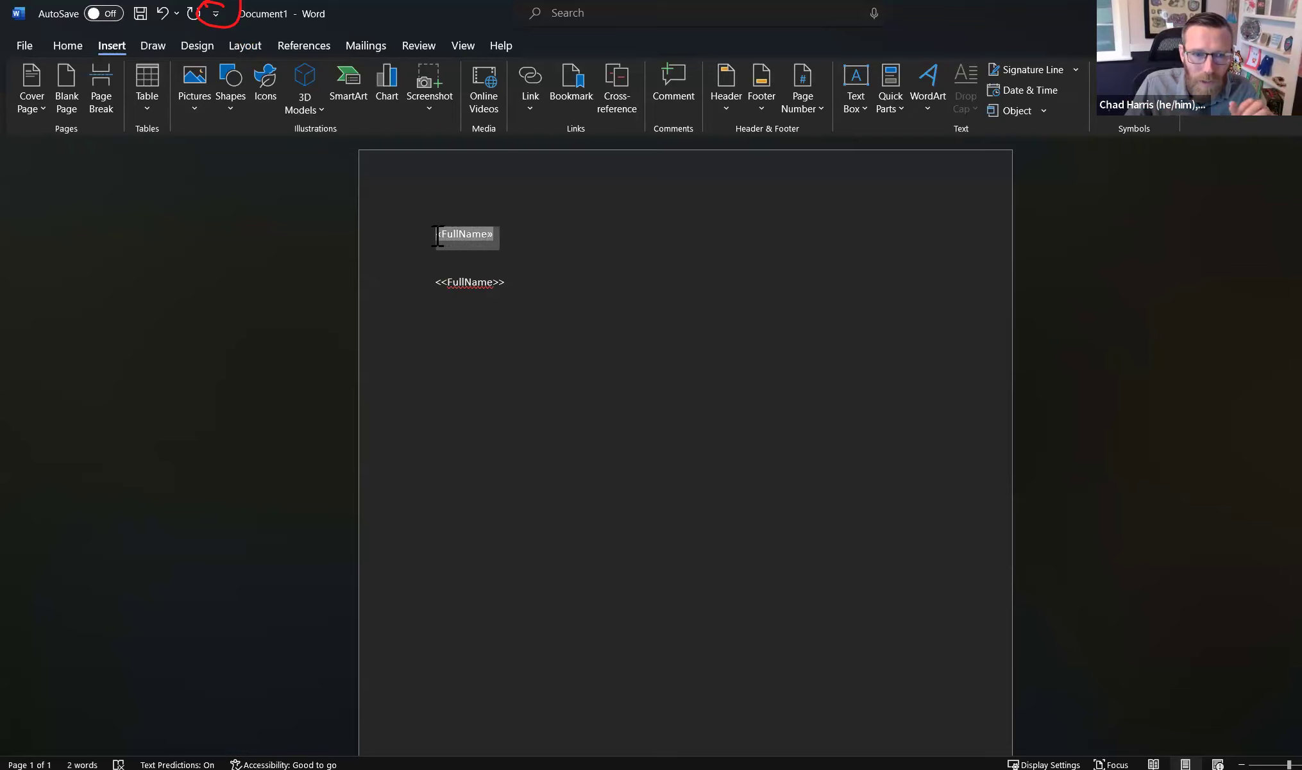
left_click(582, 255)
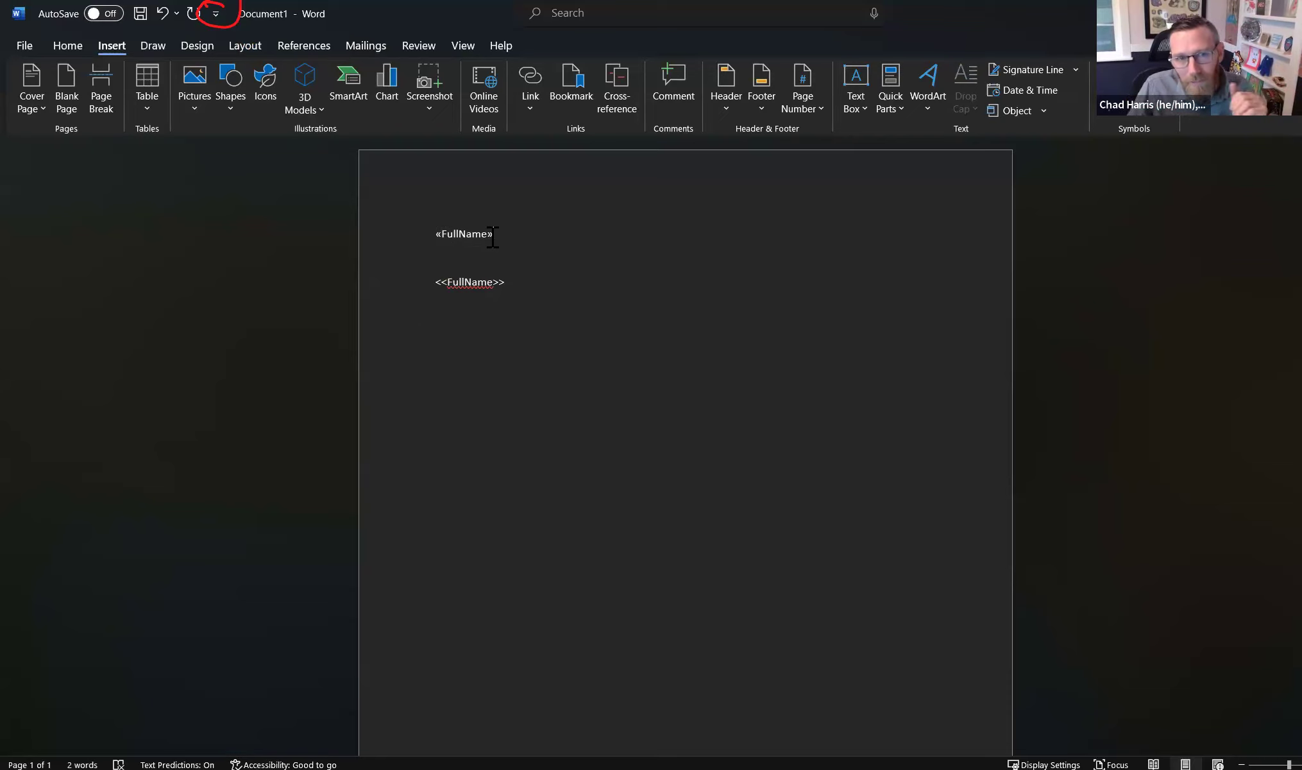
left_click(491, 236)
left_click_drag(491, 236, 448, 246)
left_click(491, 233)
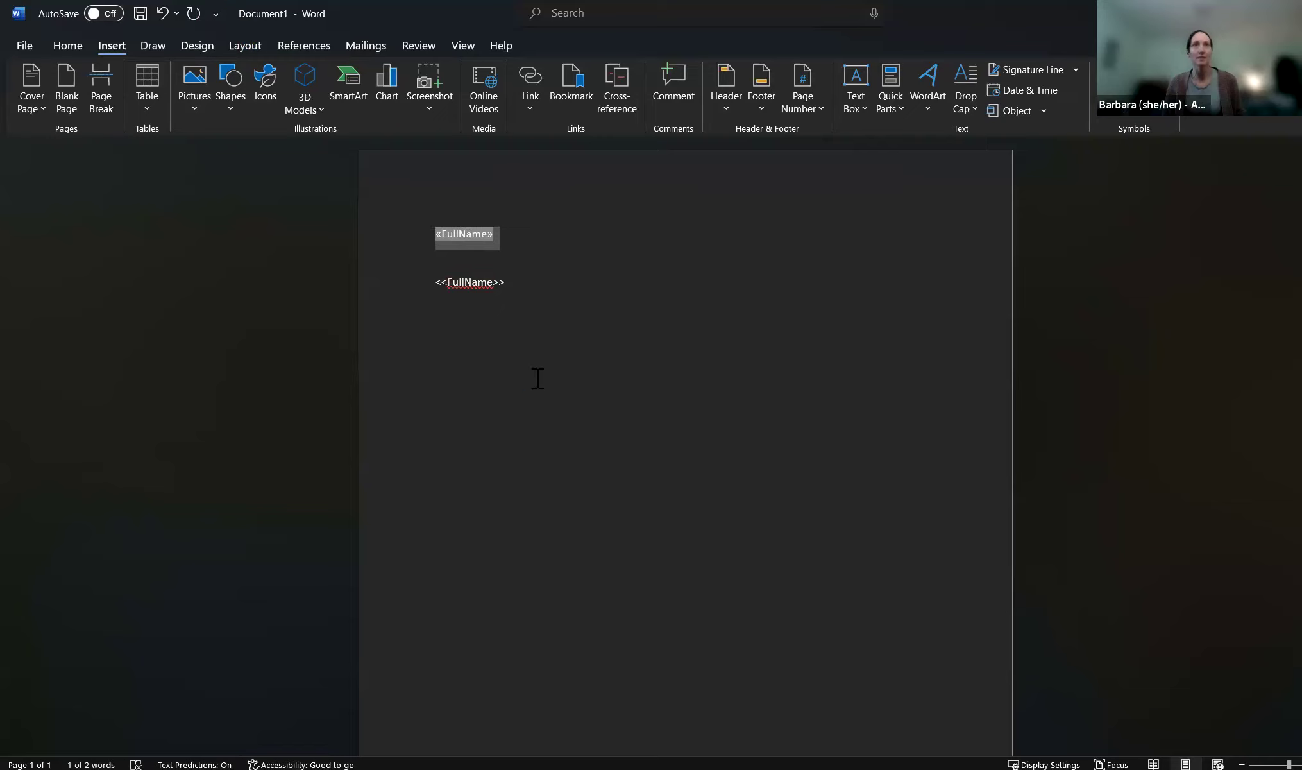
left_click(497, 250)
left_click_drag(500, 238, 431, 235)
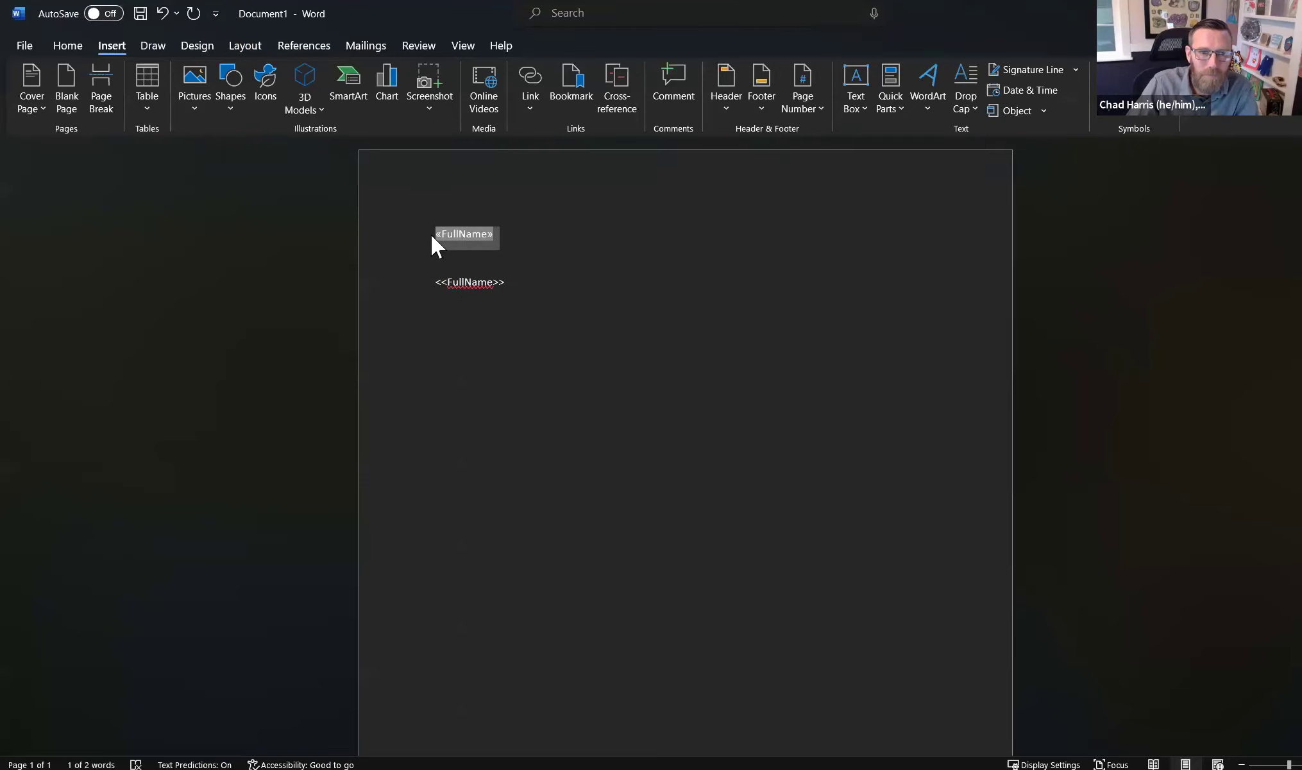
key("ctrl+c")
- Paste the field on the blank third line and change its displayed text to Account
left_click(446, 334)
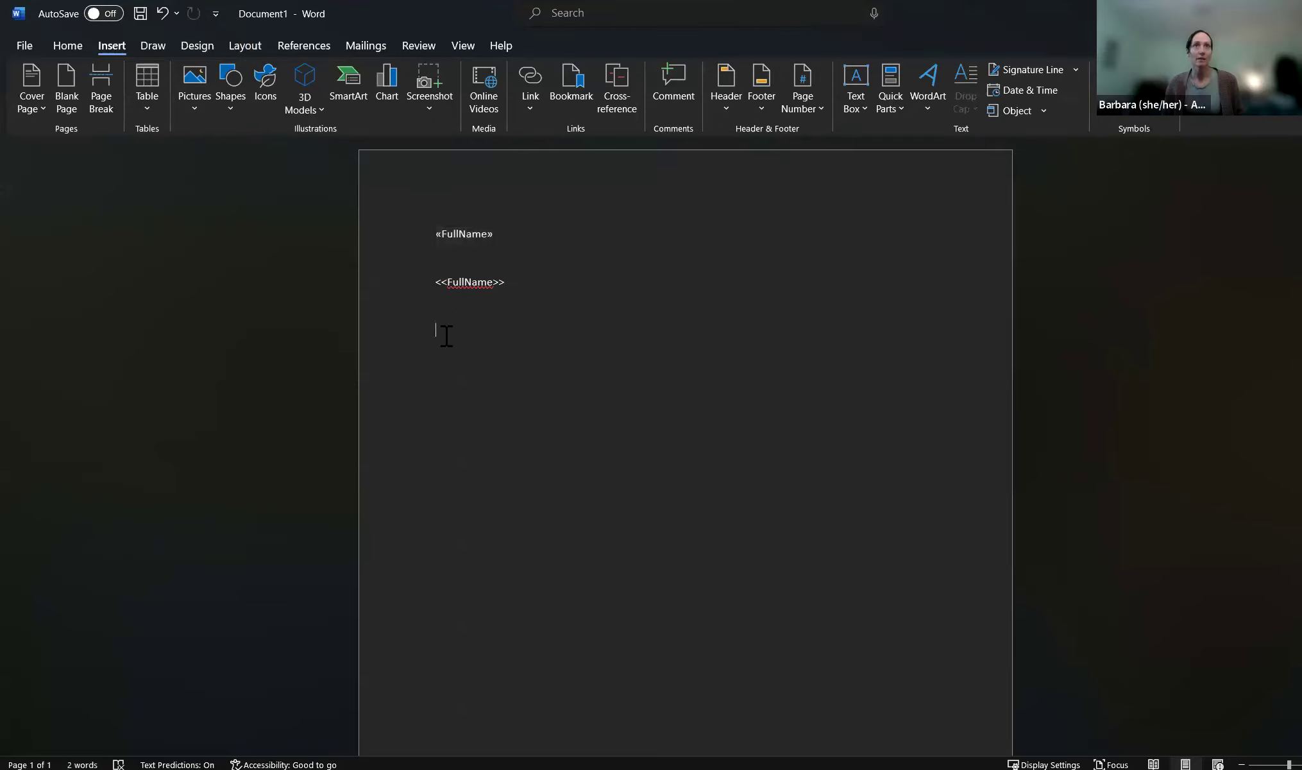
key("ctrl+v")
left_click(490, 329)
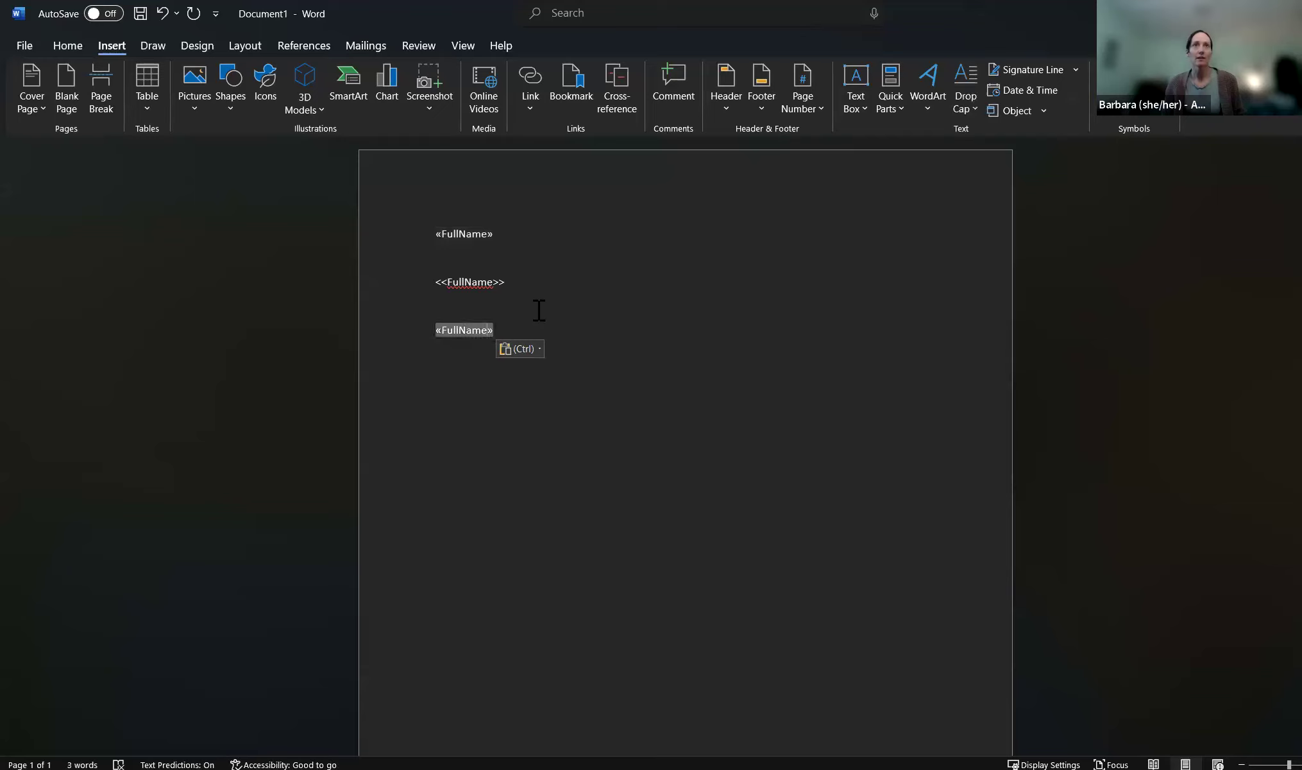
key("BackSpace")
key("BackSpace")
key("BackSpace")
key("BackSpace")
key("BackSpace")
type("Accoun")
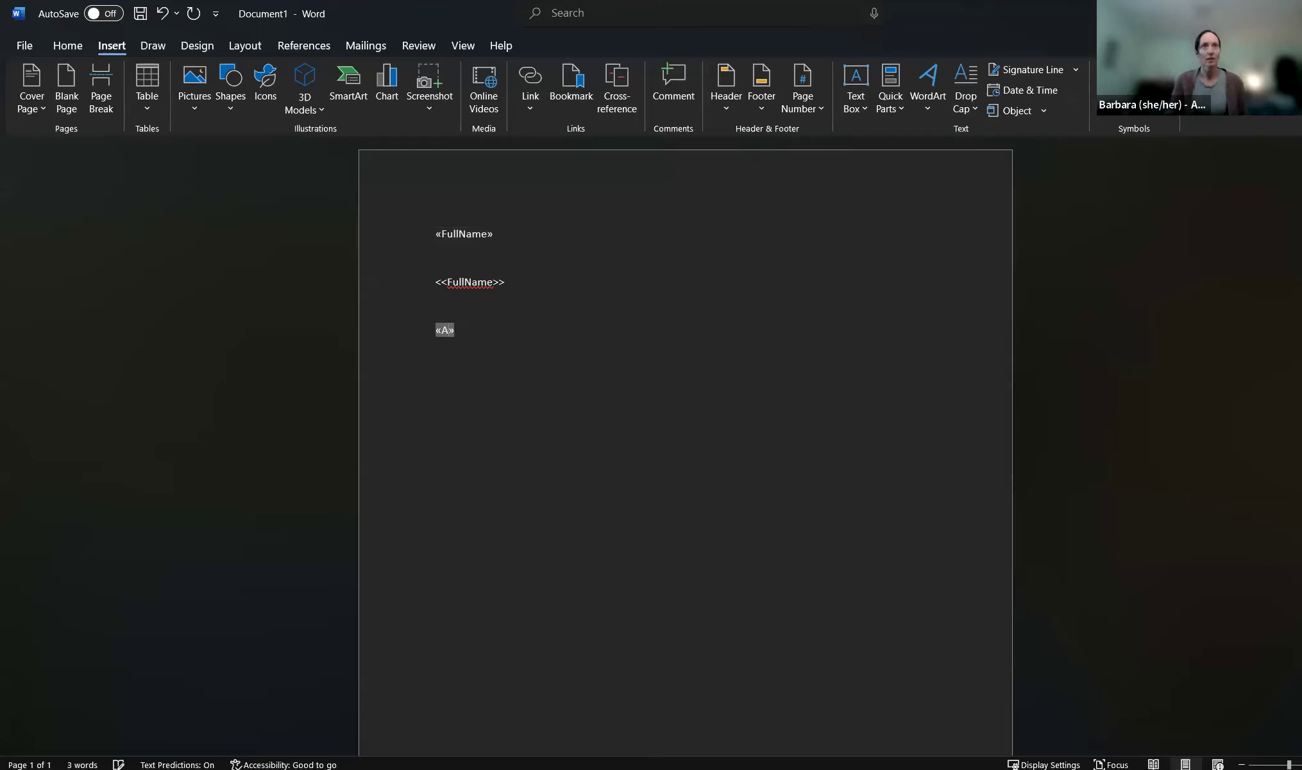
type("t")
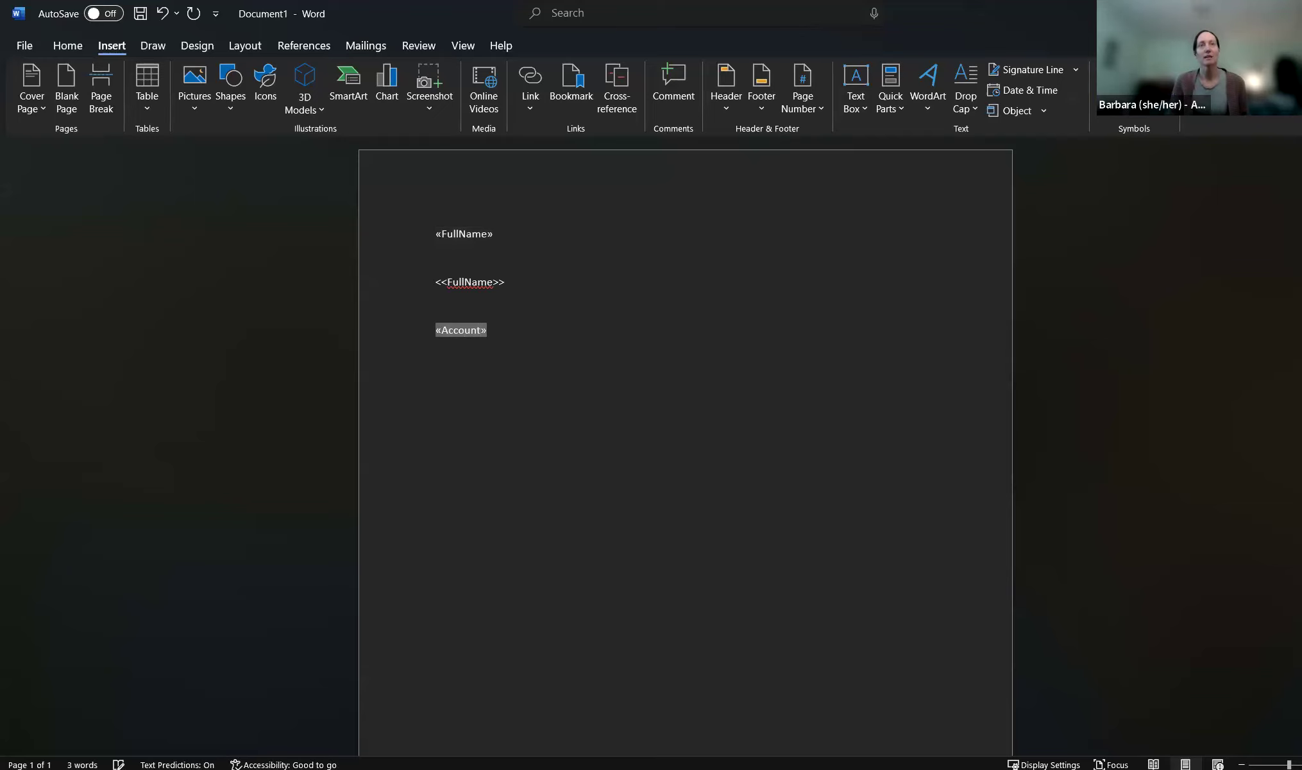
left_click(524, 341)
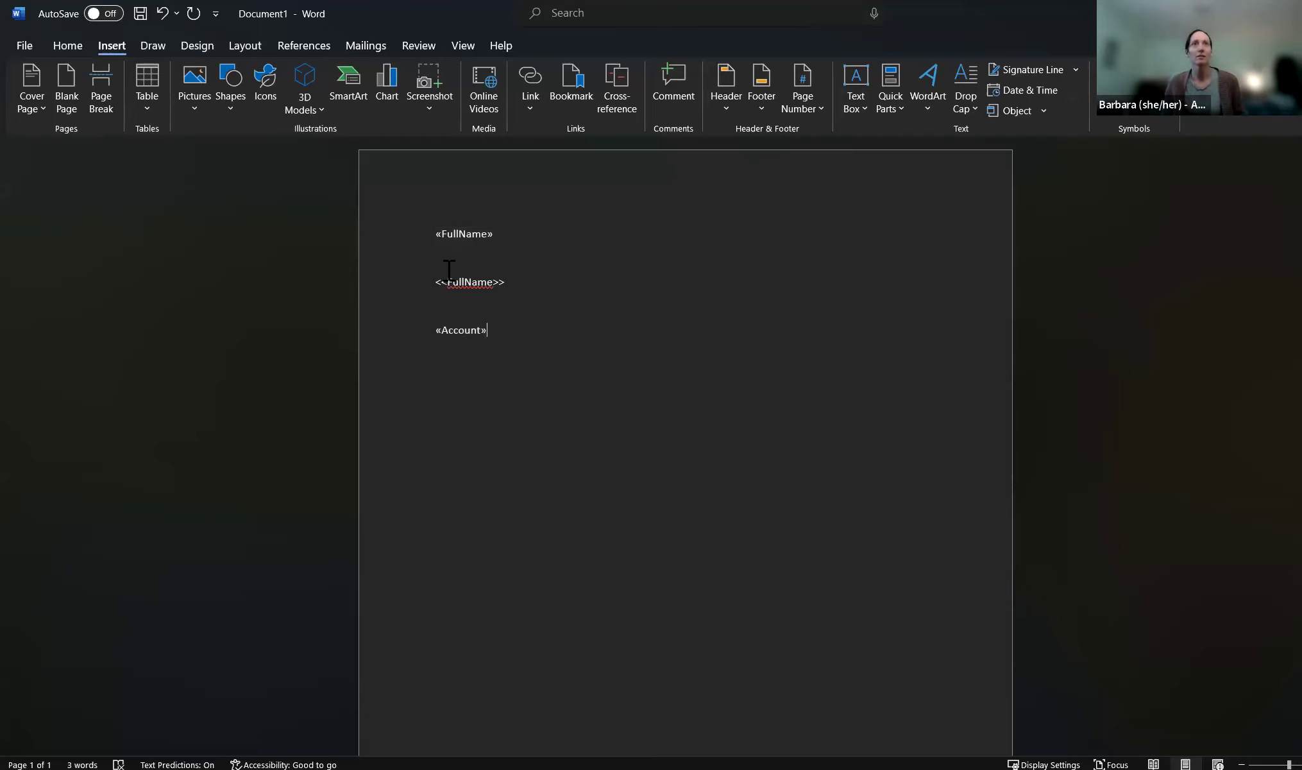
left_click(464, 331)
- Reveal the third field's code and change MERGEFIELD FullName to MERGEFIELD Account
right_click(465, 331)
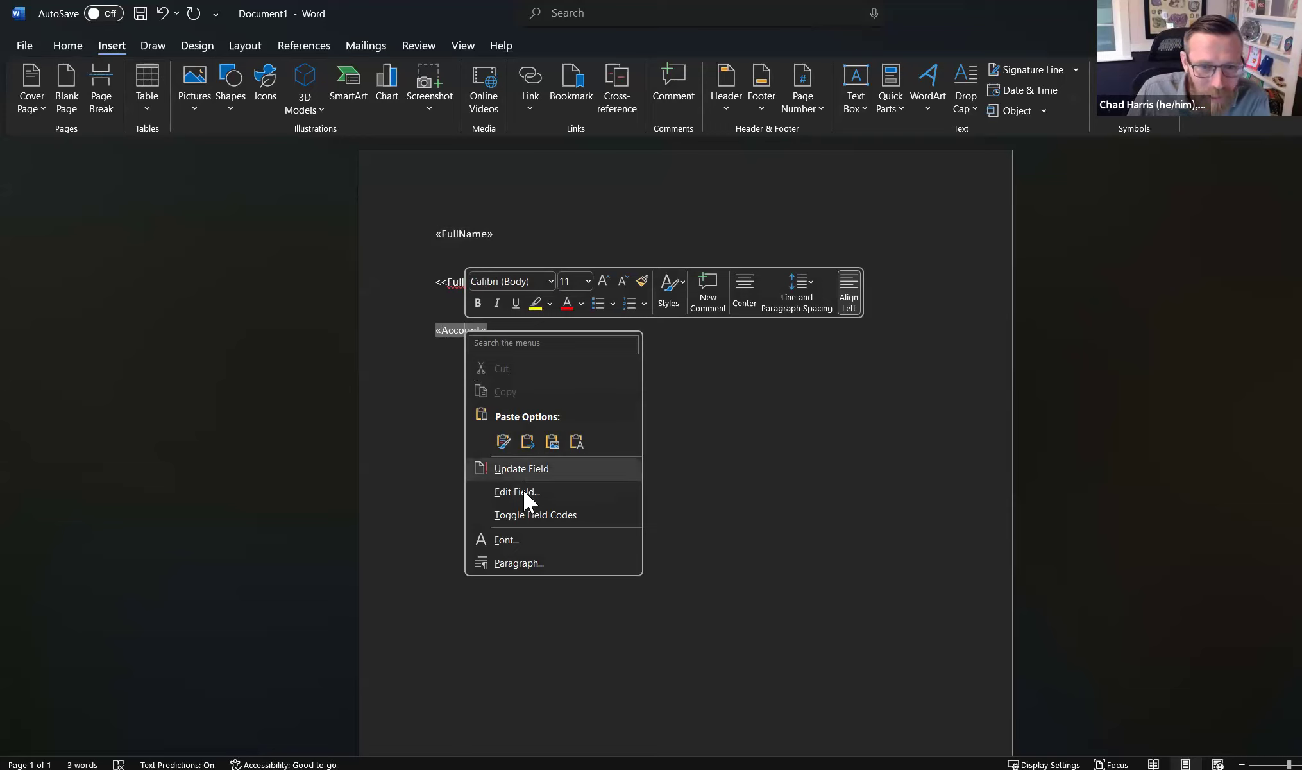
left_click(532, 515)
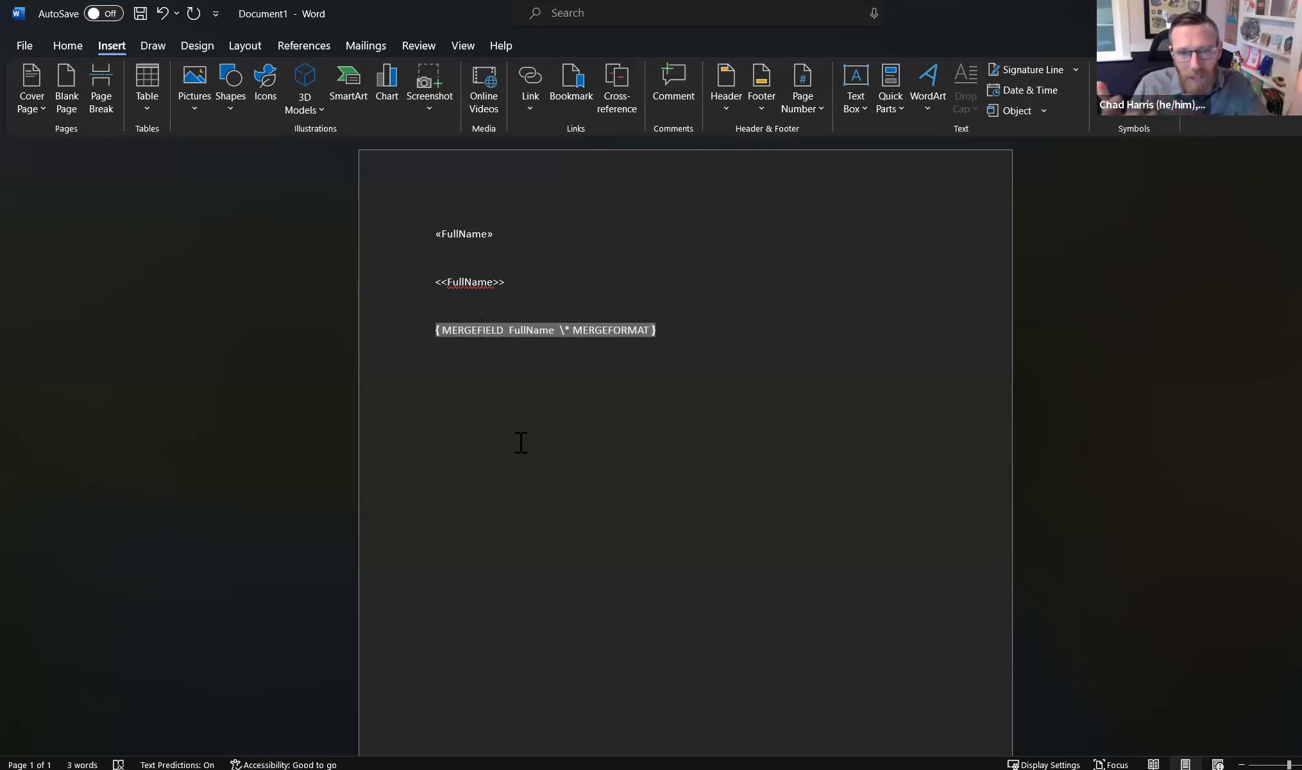
left_click(511, 333)
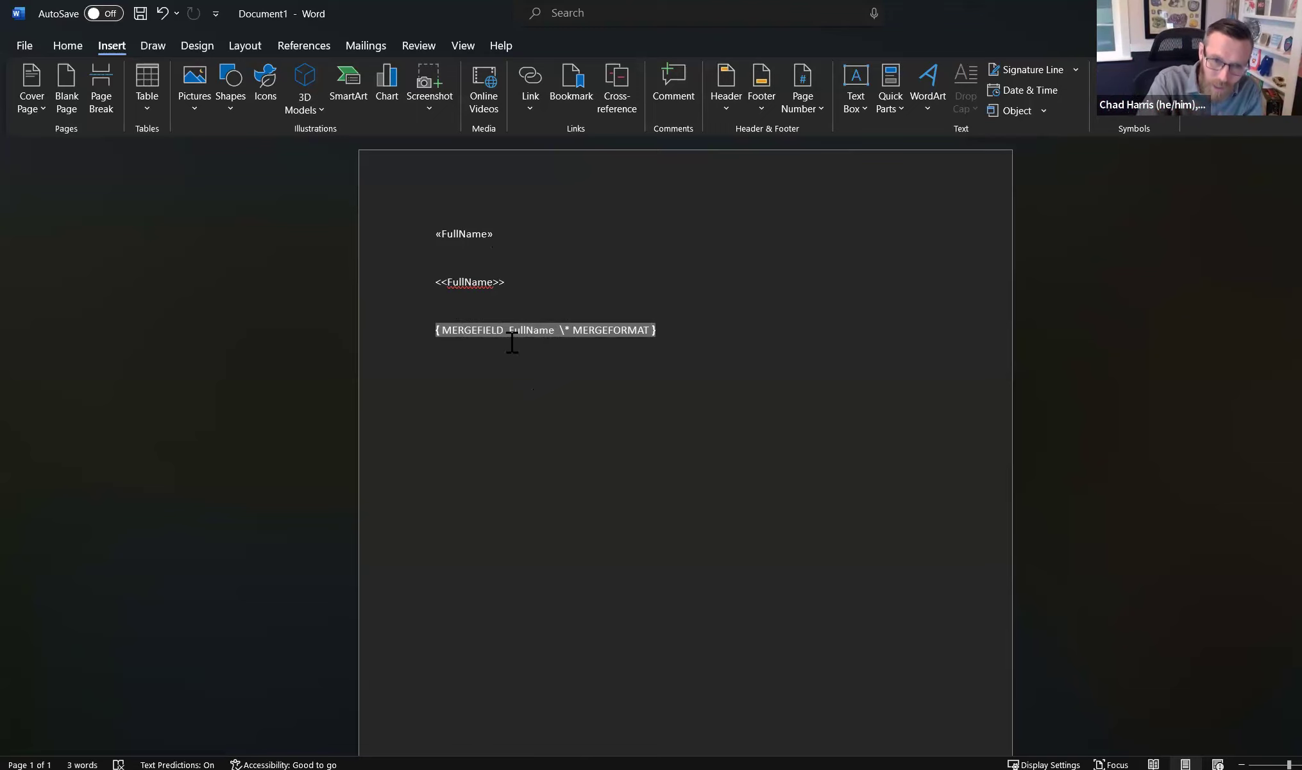
left_click_drag(555, 331, 510, 333)
left_click(547, 333)
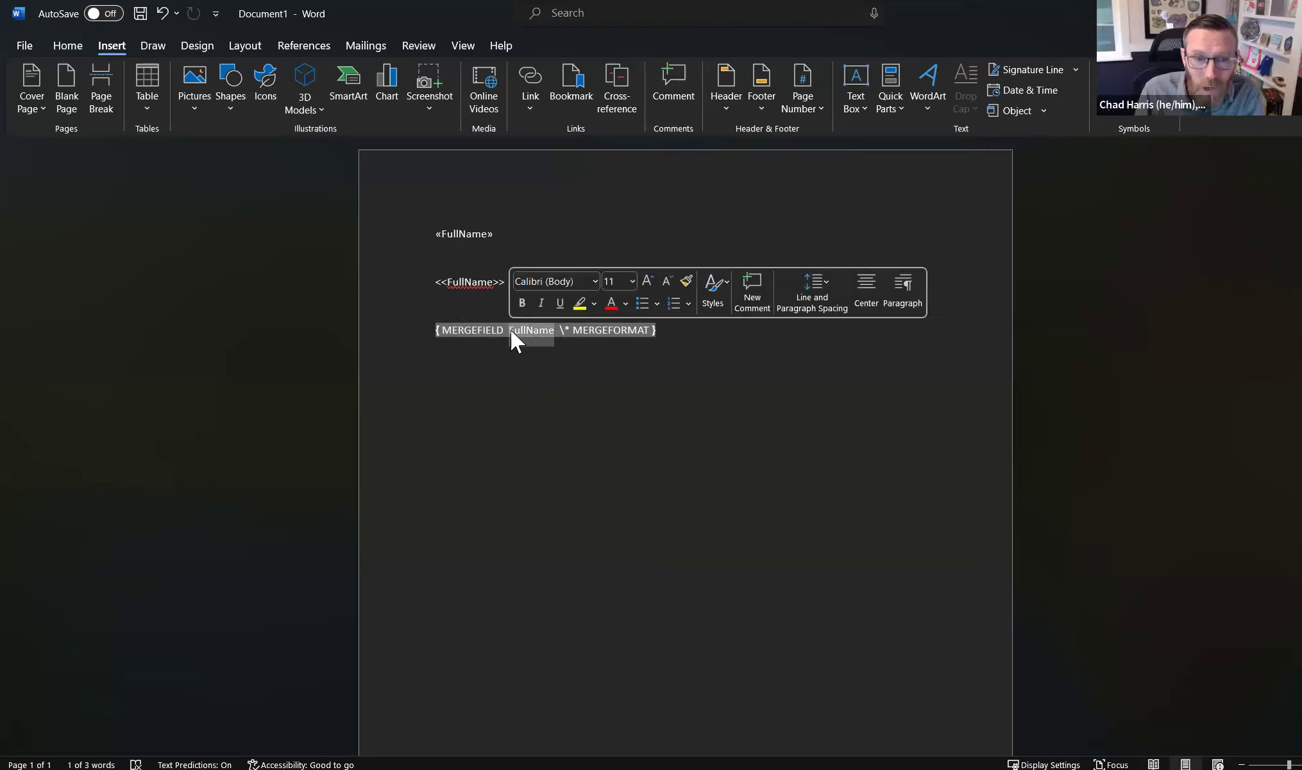
type("Account")
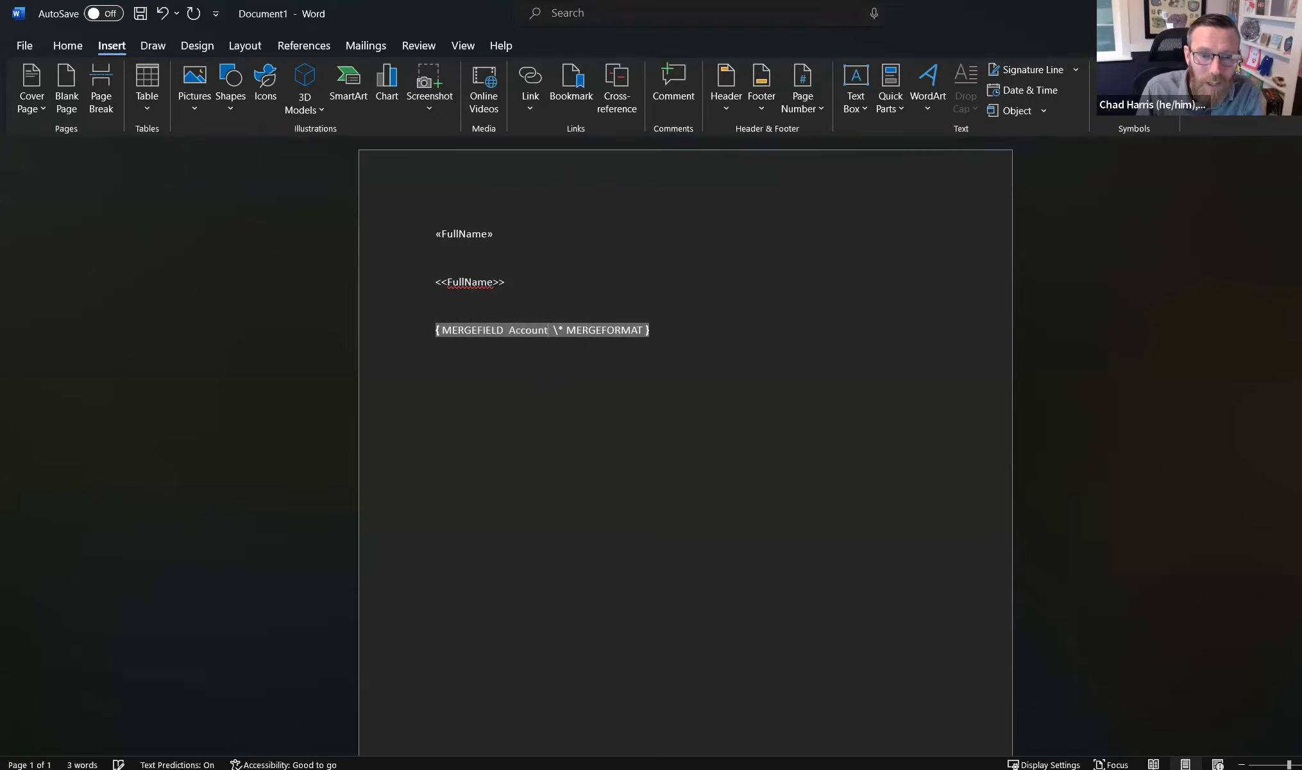
left_click(545, 354)
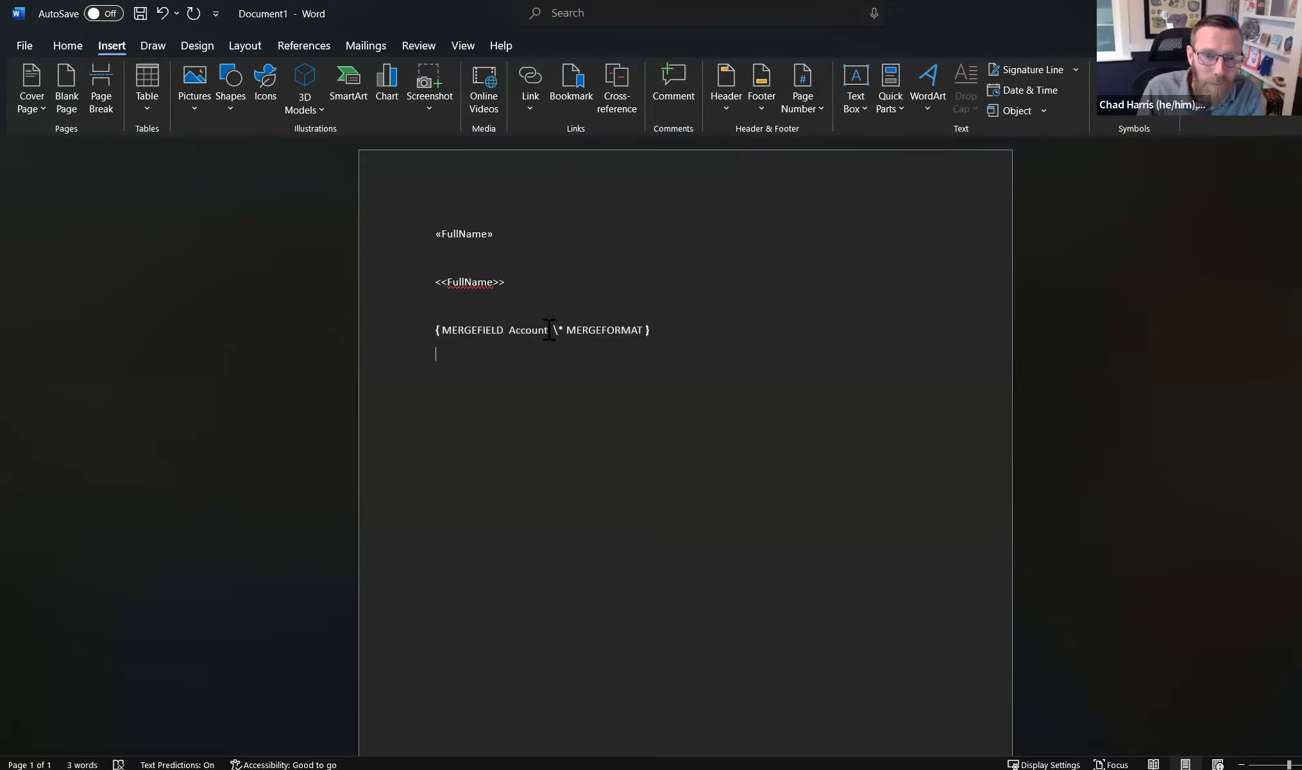
left_click(549, 330)
- Toggle the edited field back so it displays «Account» again
right_click(549, 330)
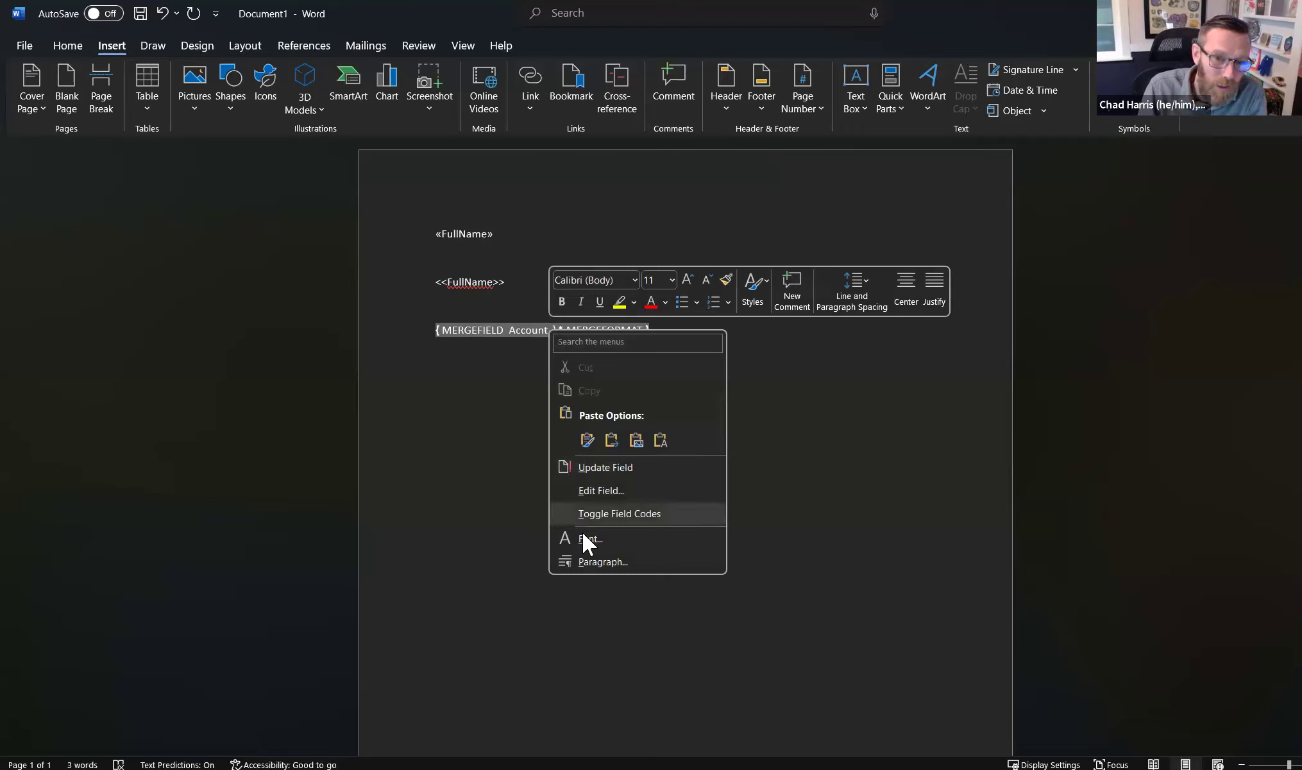
left_click(587, 513)
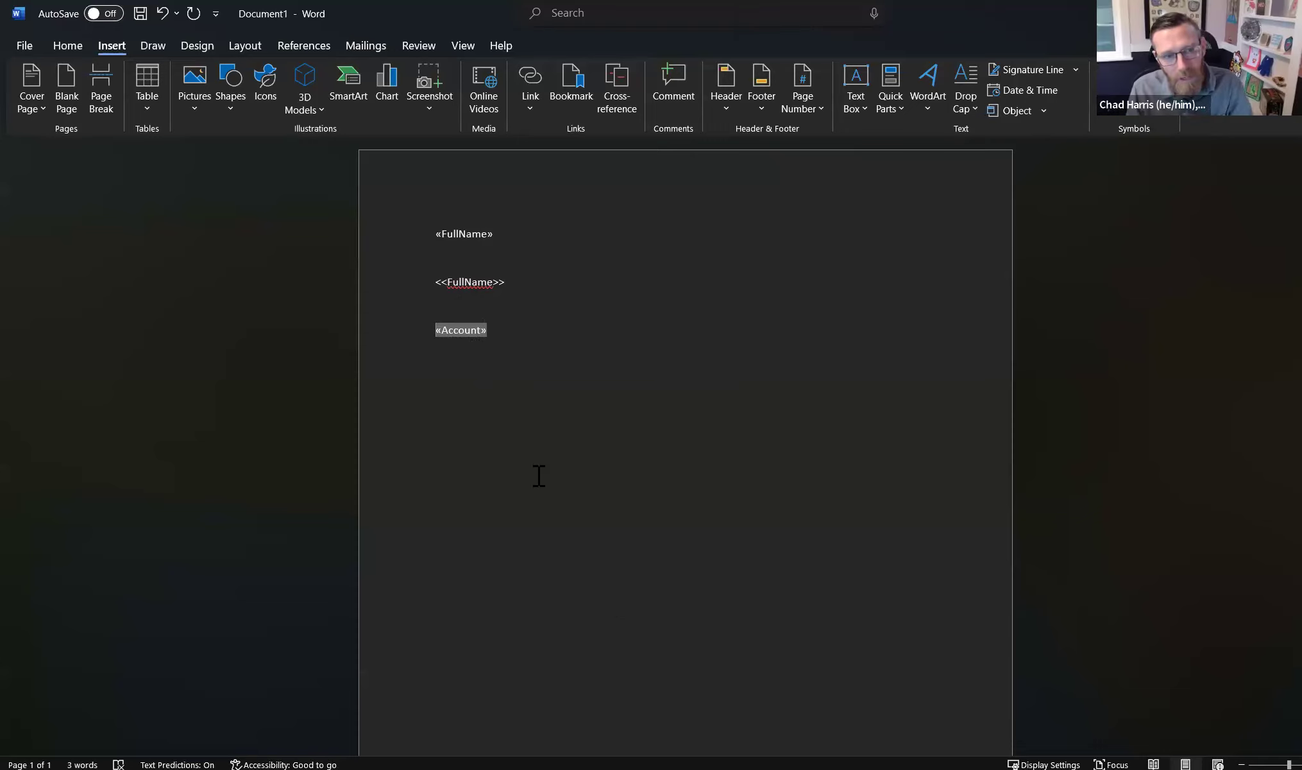
left_click(482, 233)
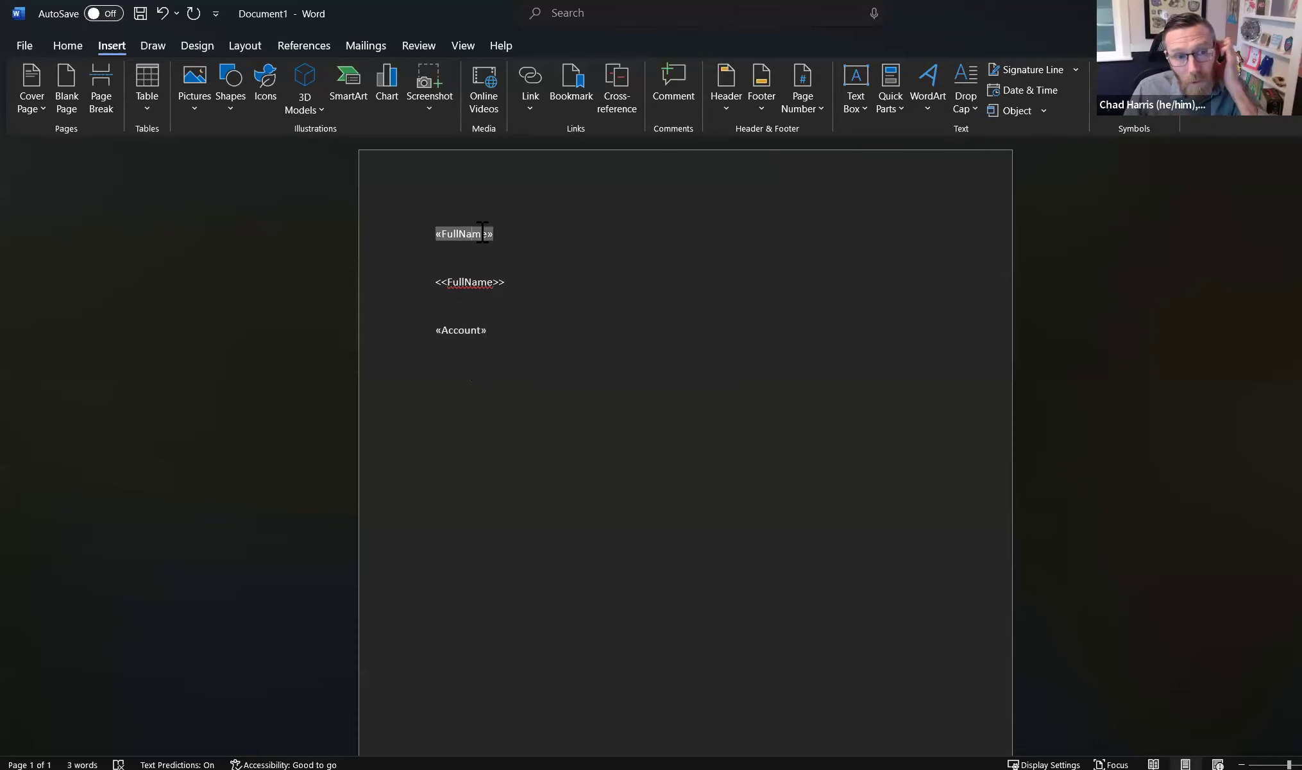
- Drag the Word window aside and activate the Google Docs document behind it
left_click(509, 234)
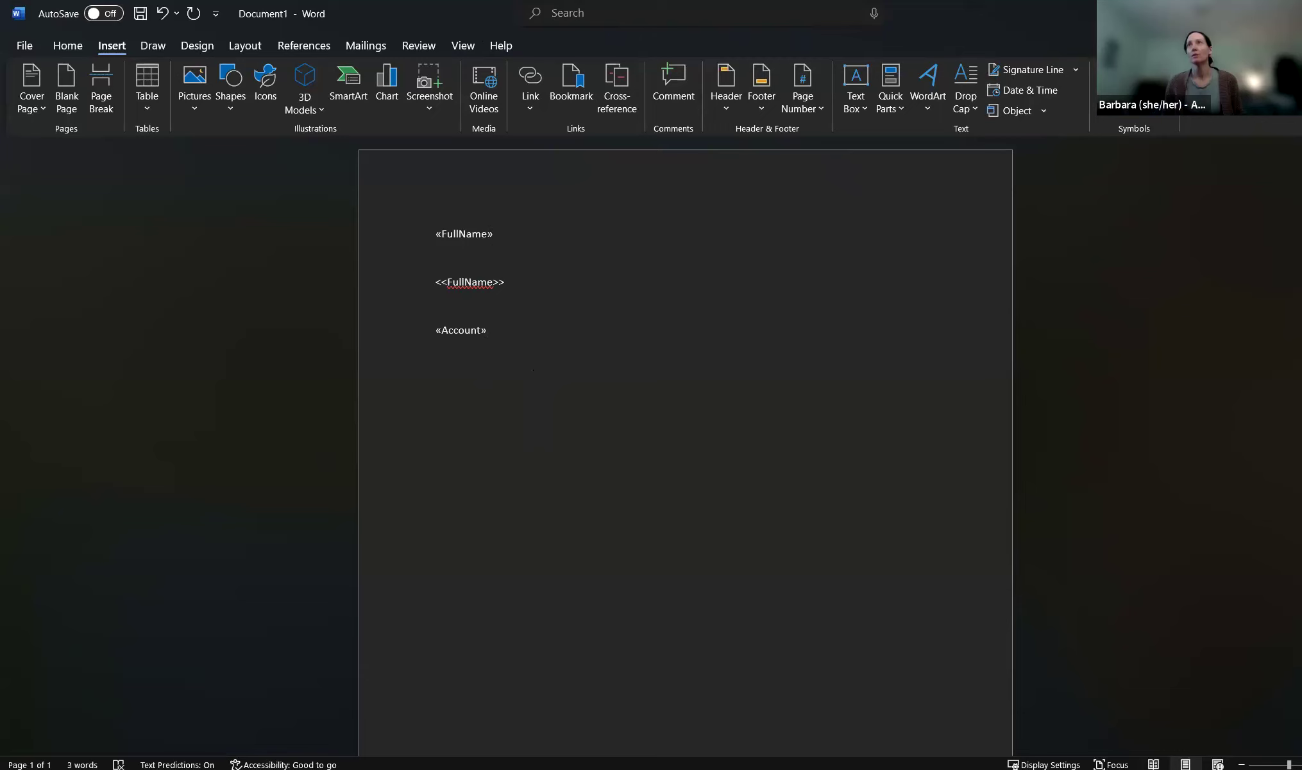
left_click_drag(1018, 19, 1274, 116)
left_click(247, 279)
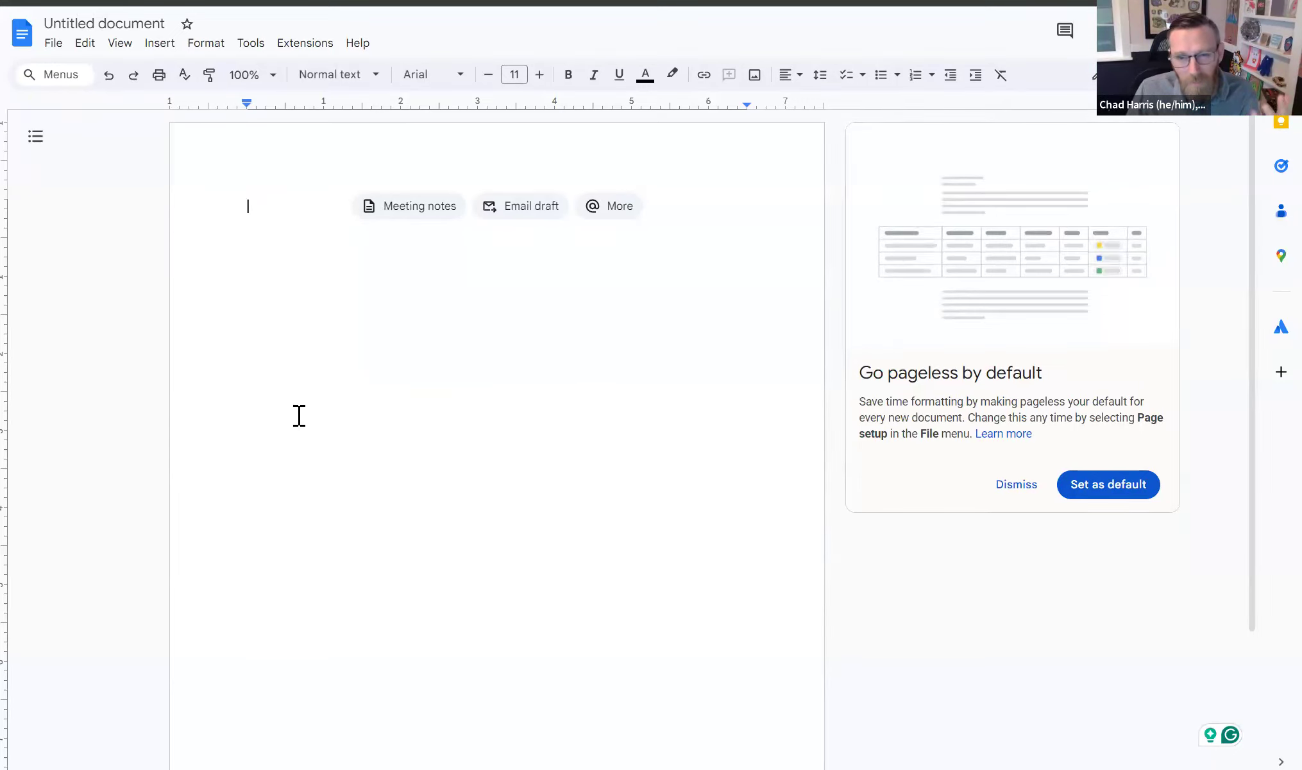
- Type <<FullName>> as plain text in the Google Docs document
type("<<")
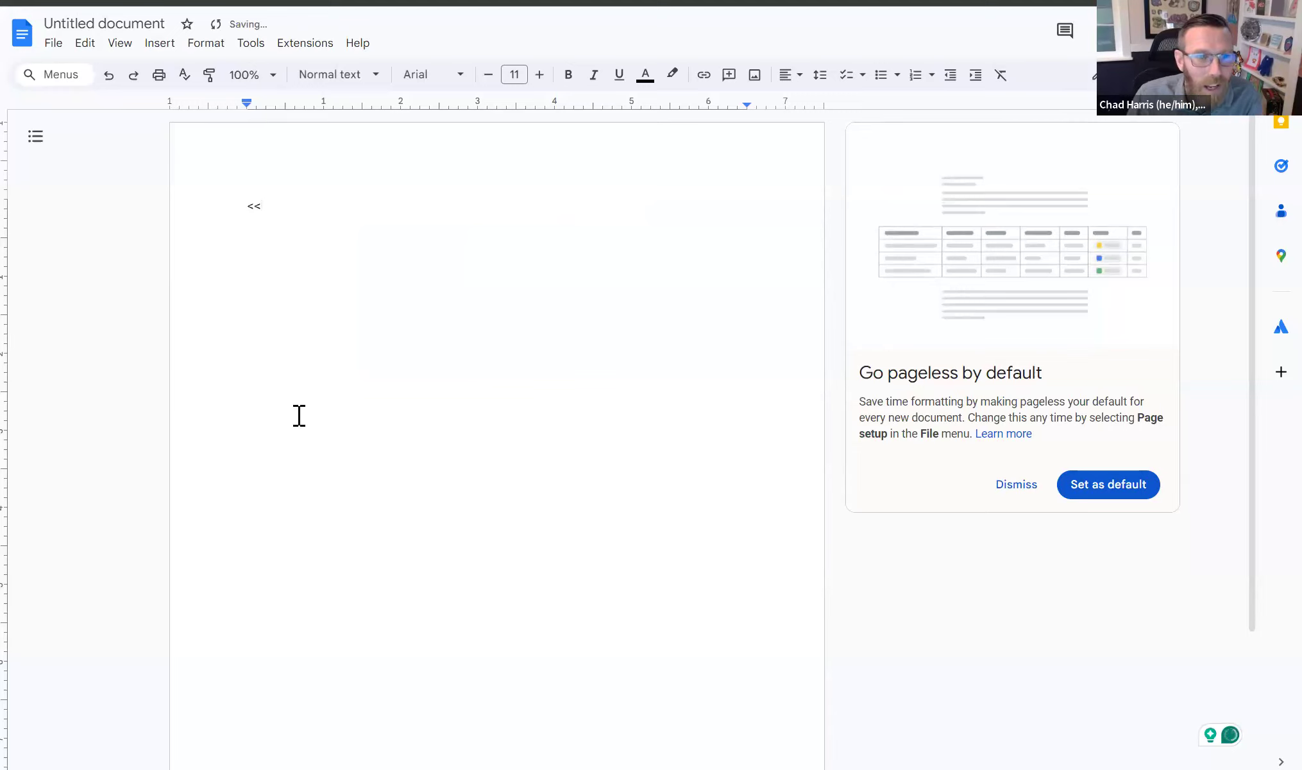
type("FullName>>")
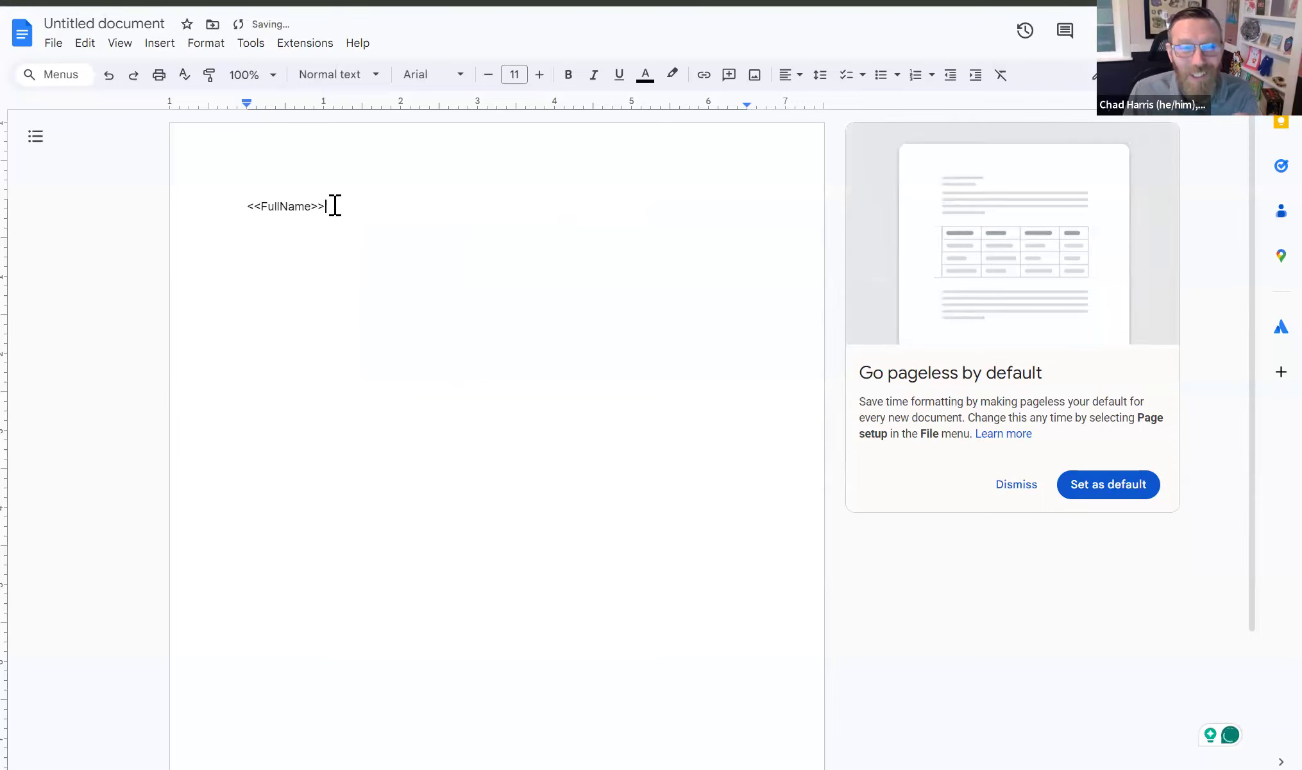
triple_click(276, 206)
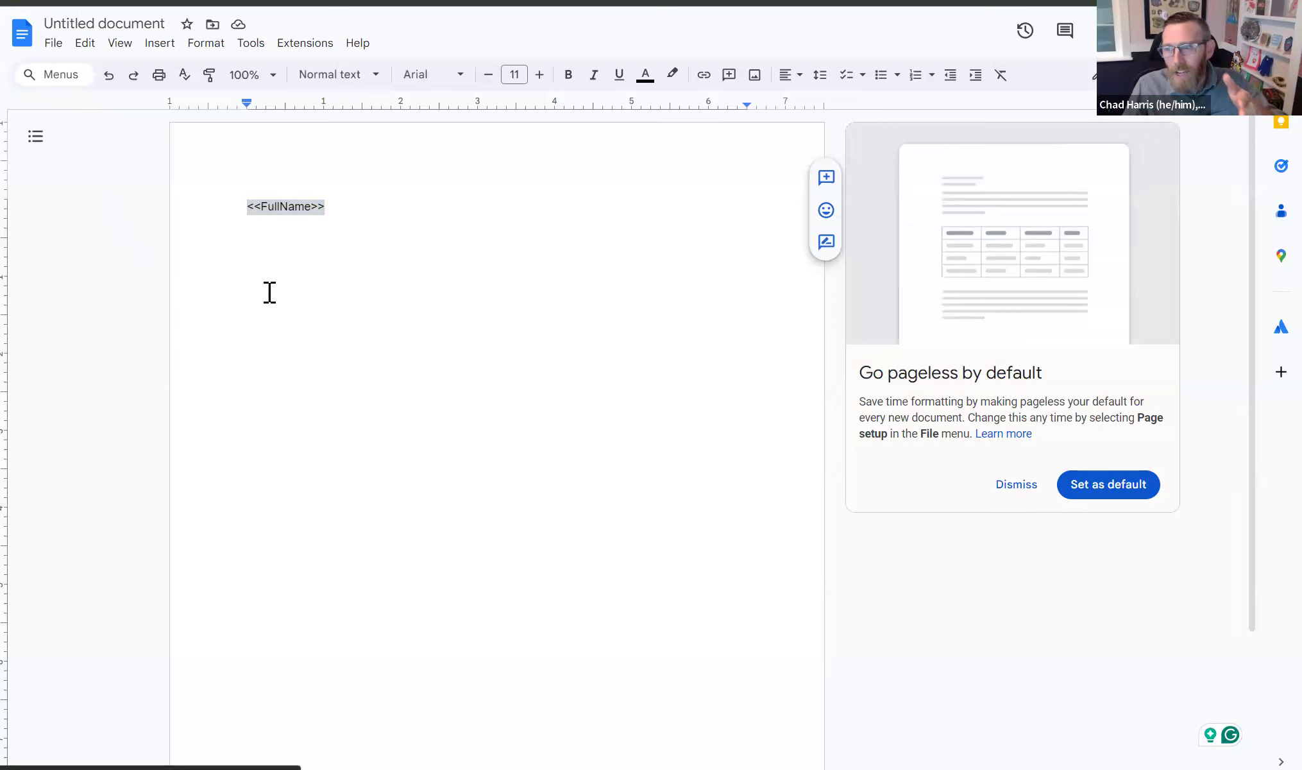
left_click(253, 270)
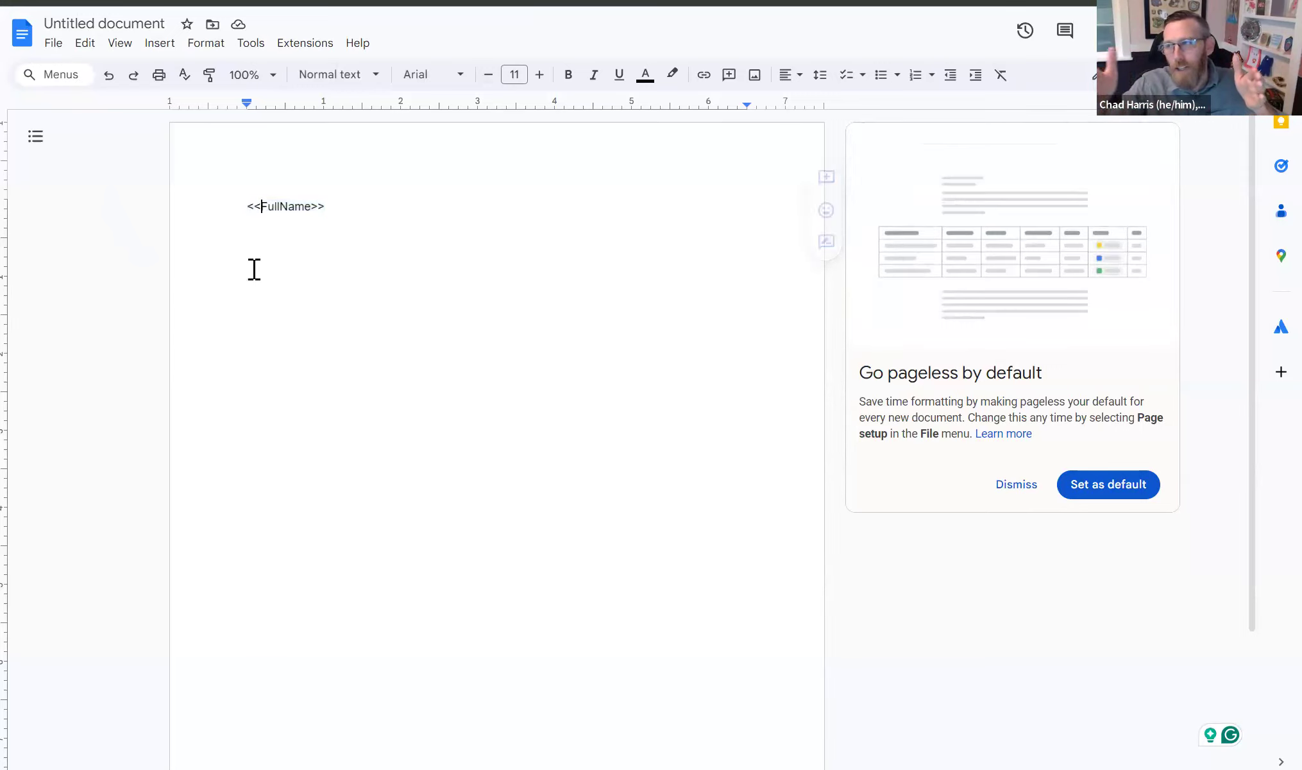
- Paste the document URL on a new line, select its document ID, and return to Word
left_click(362, 213)
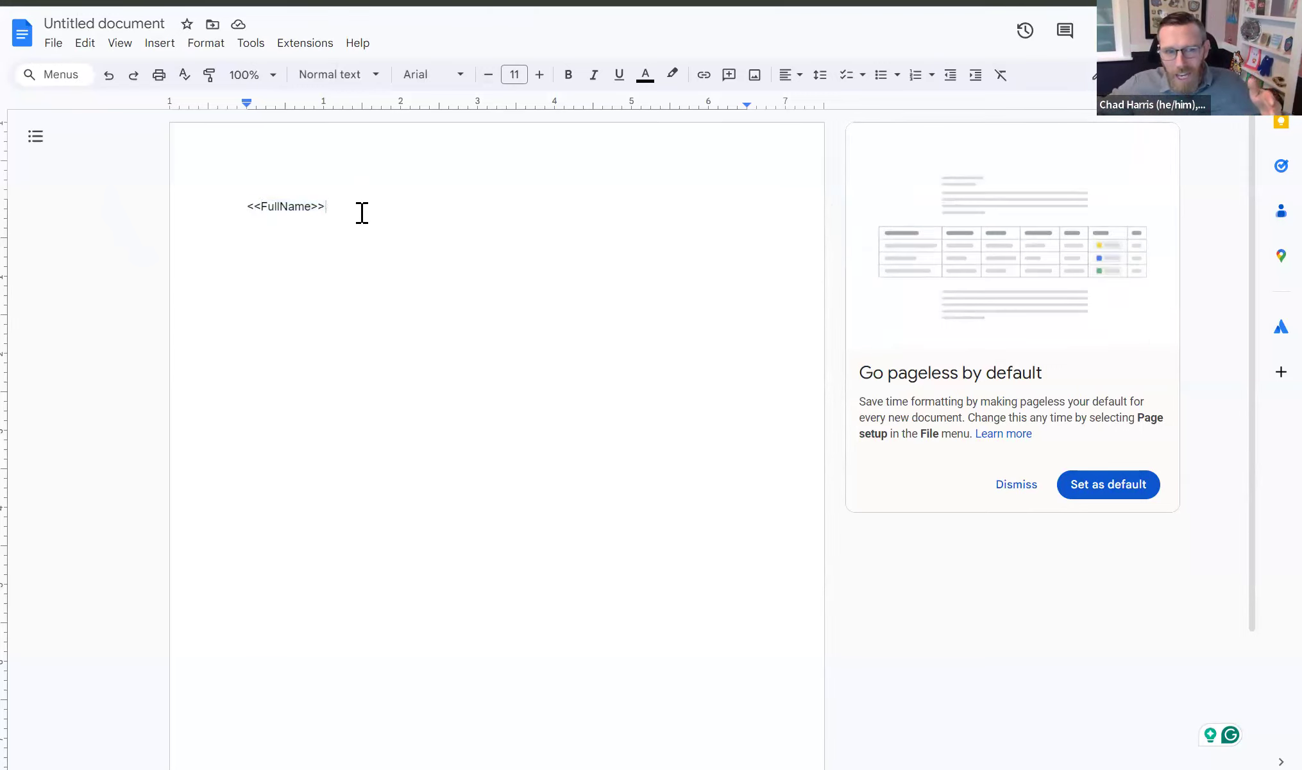
key("Return")
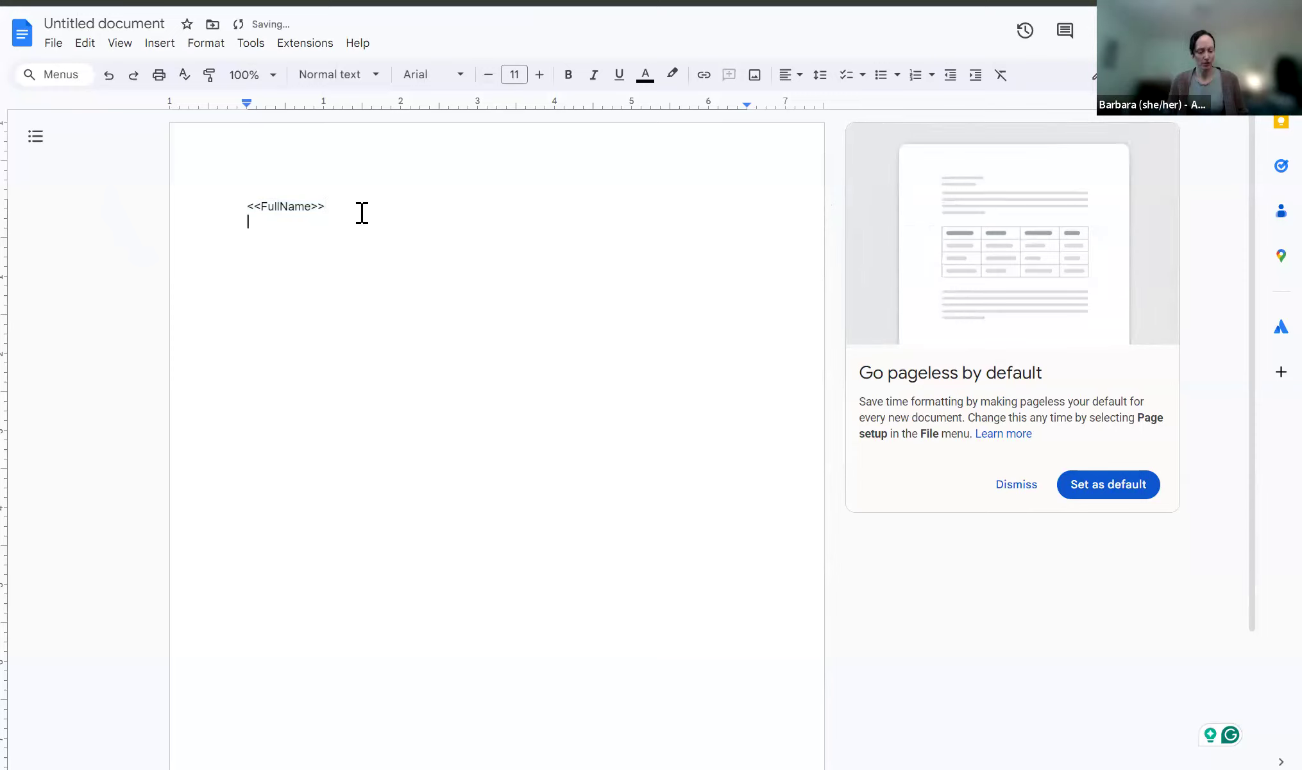
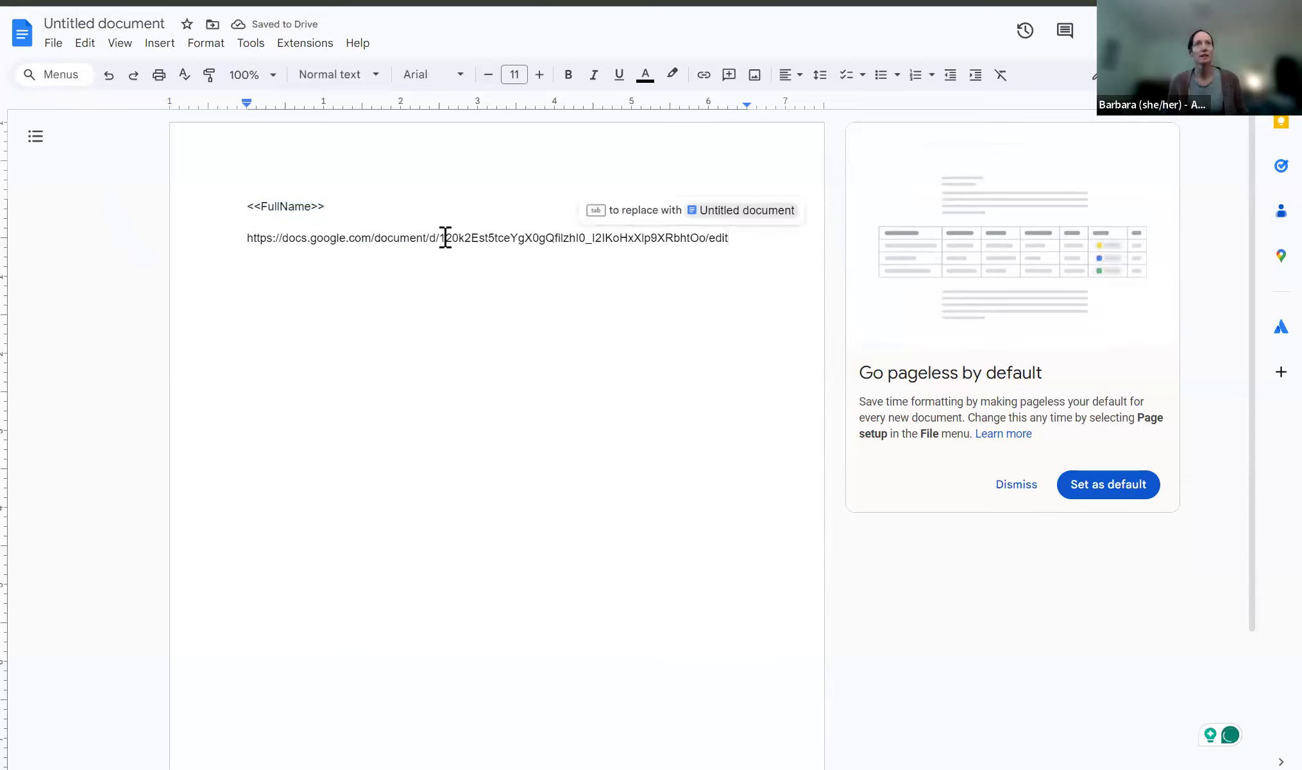
left_click_drag(440, 239, 593, 250)
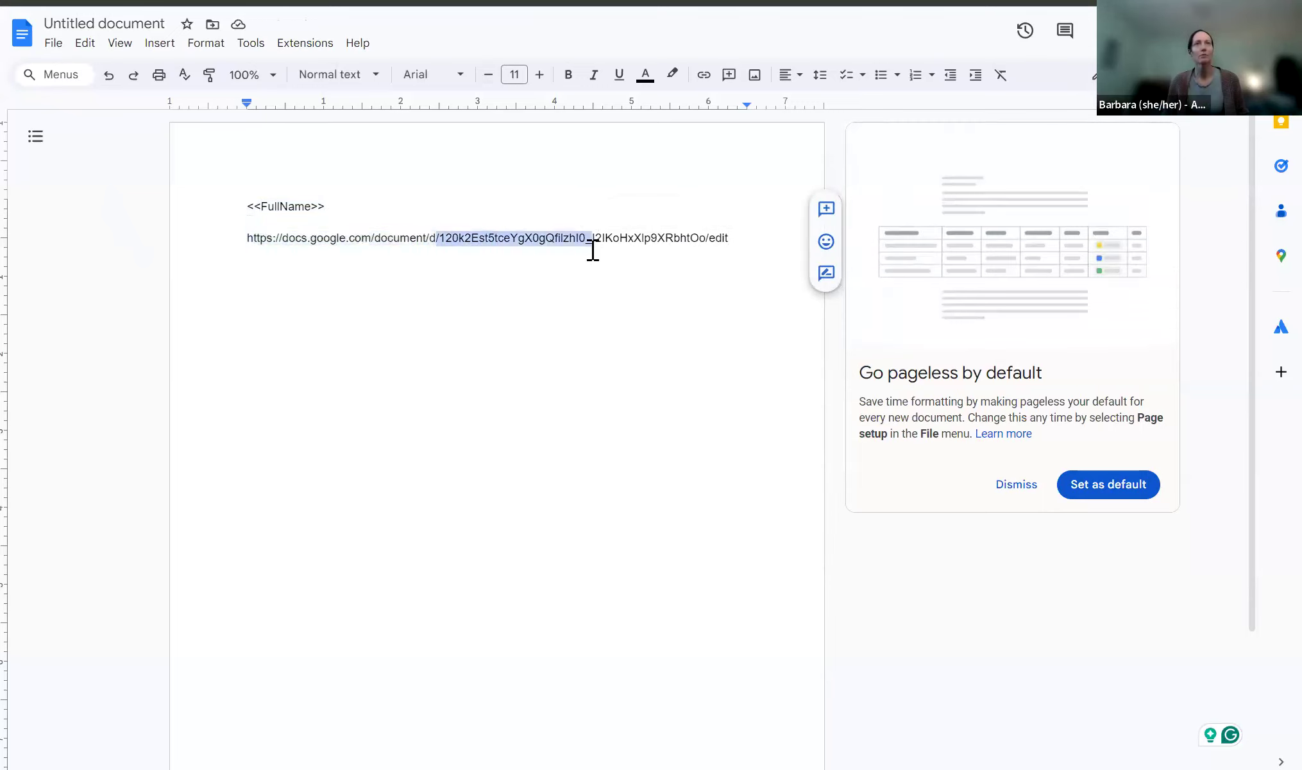
left_click(701, 237)
left_click_drag(700, 238, 443, 233)
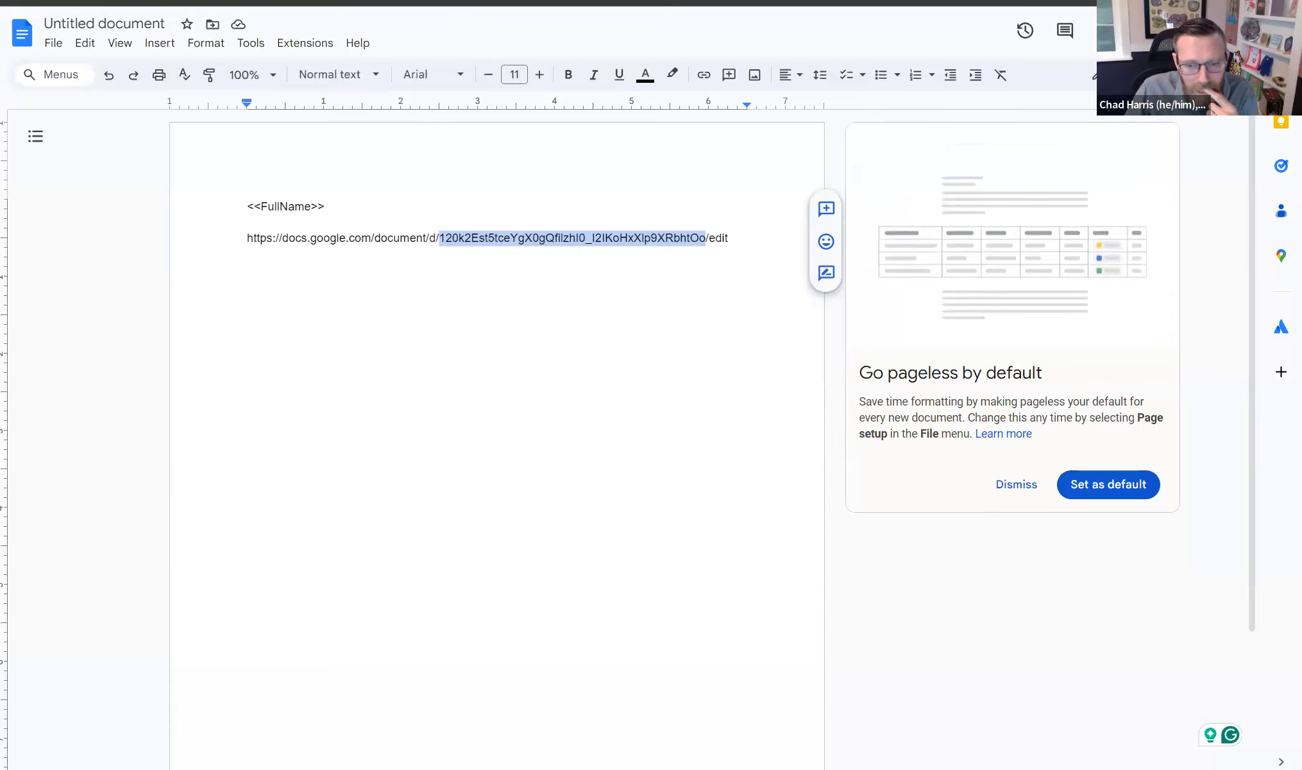
key("alt+Tab")
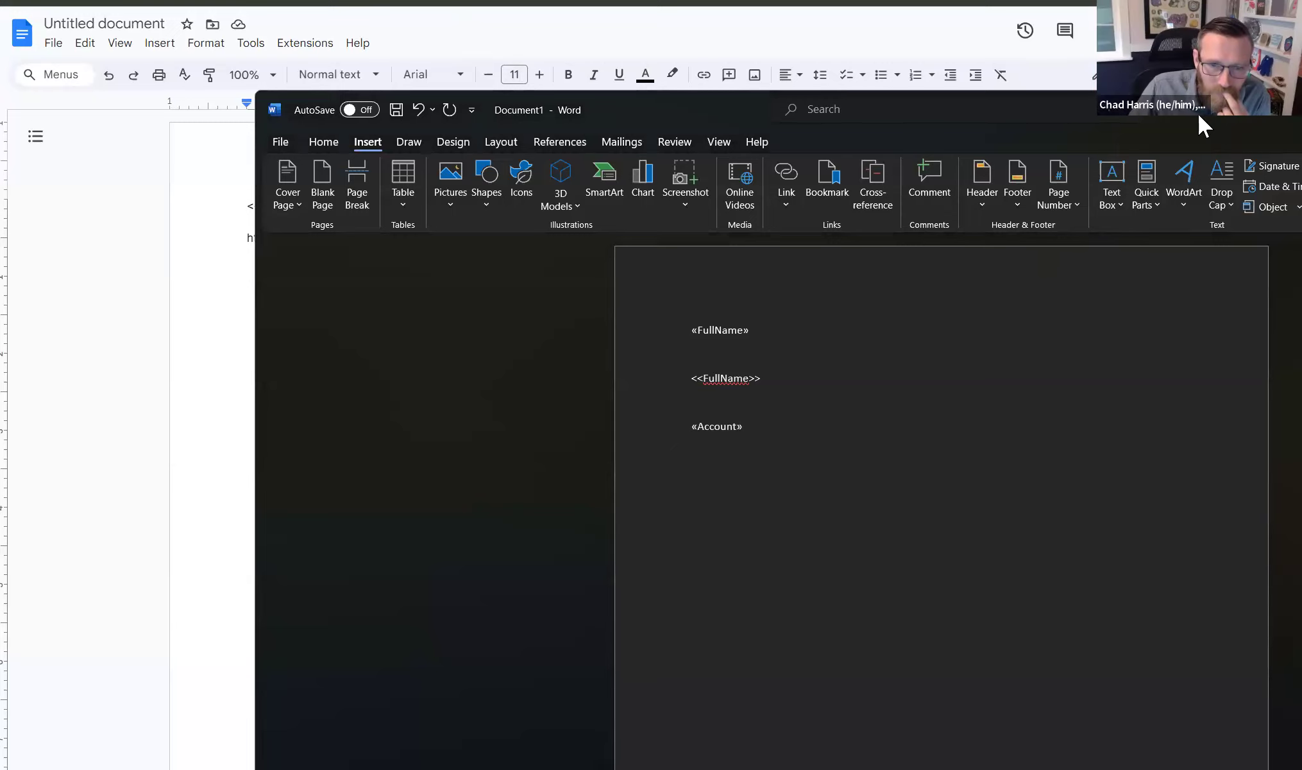
- Maximize Word and toggle all fields to show MERGEFIELD FullName and MERGEFIELD Account codes
double_click(1197, 114)
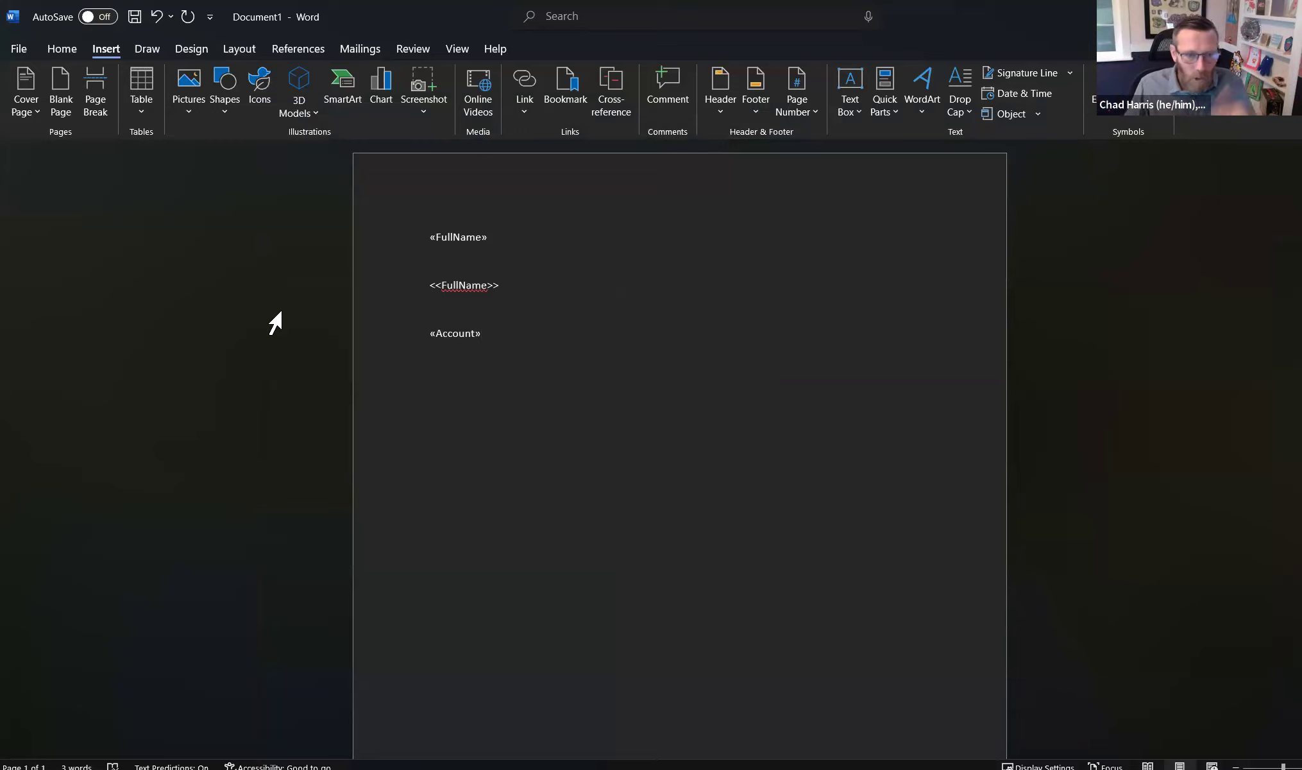
key("ctrl+a")
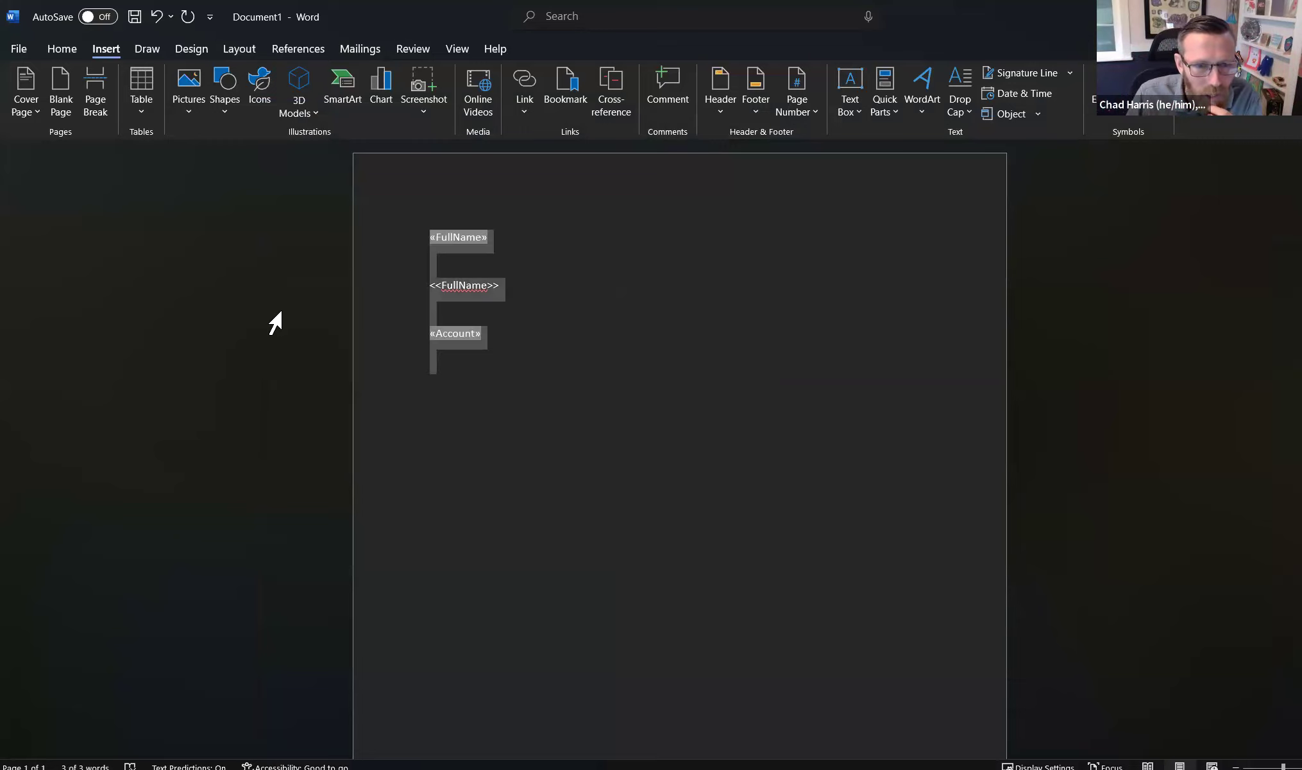
right_click(425, 282)
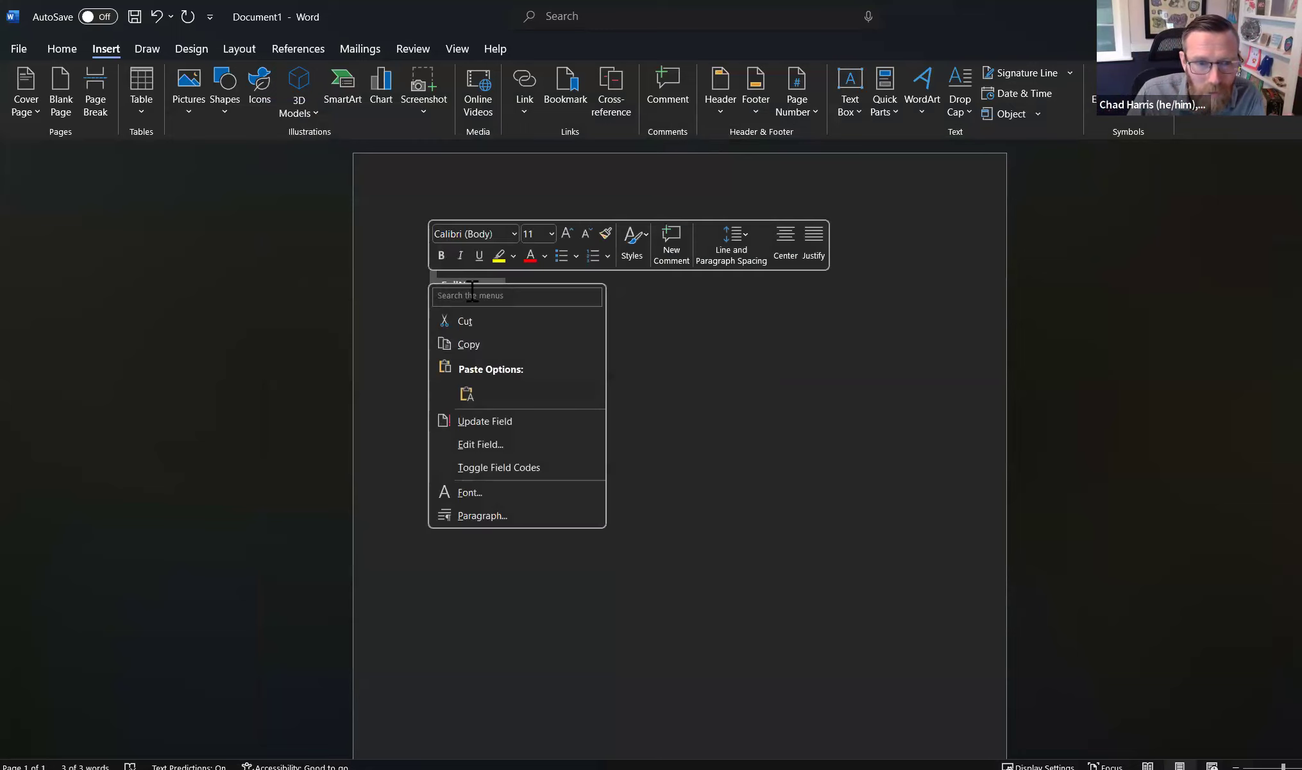
left_click(547, 465)
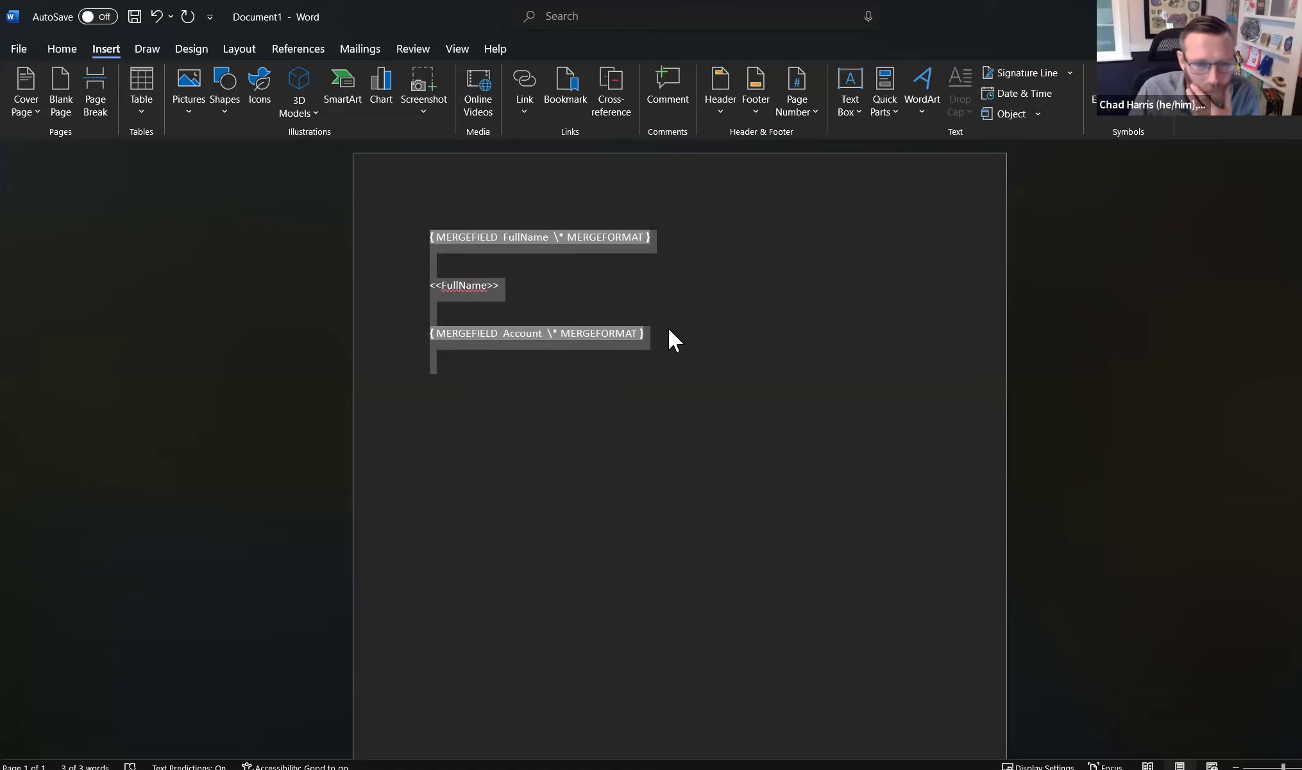
left_click(492, 374)
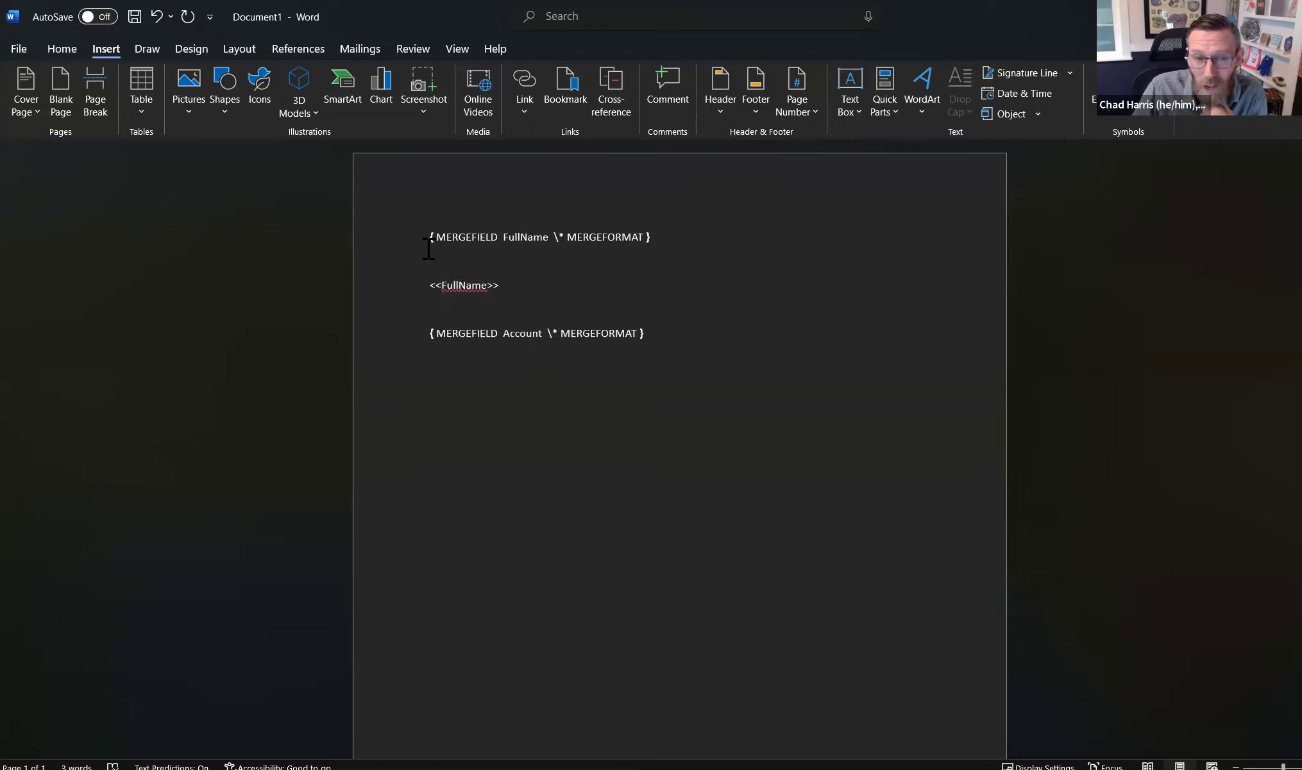
- Select the three merge-field lines and toggle field codes off so «FullName» and «Account» display again
left_click_drag(651, 333, 403, 252)
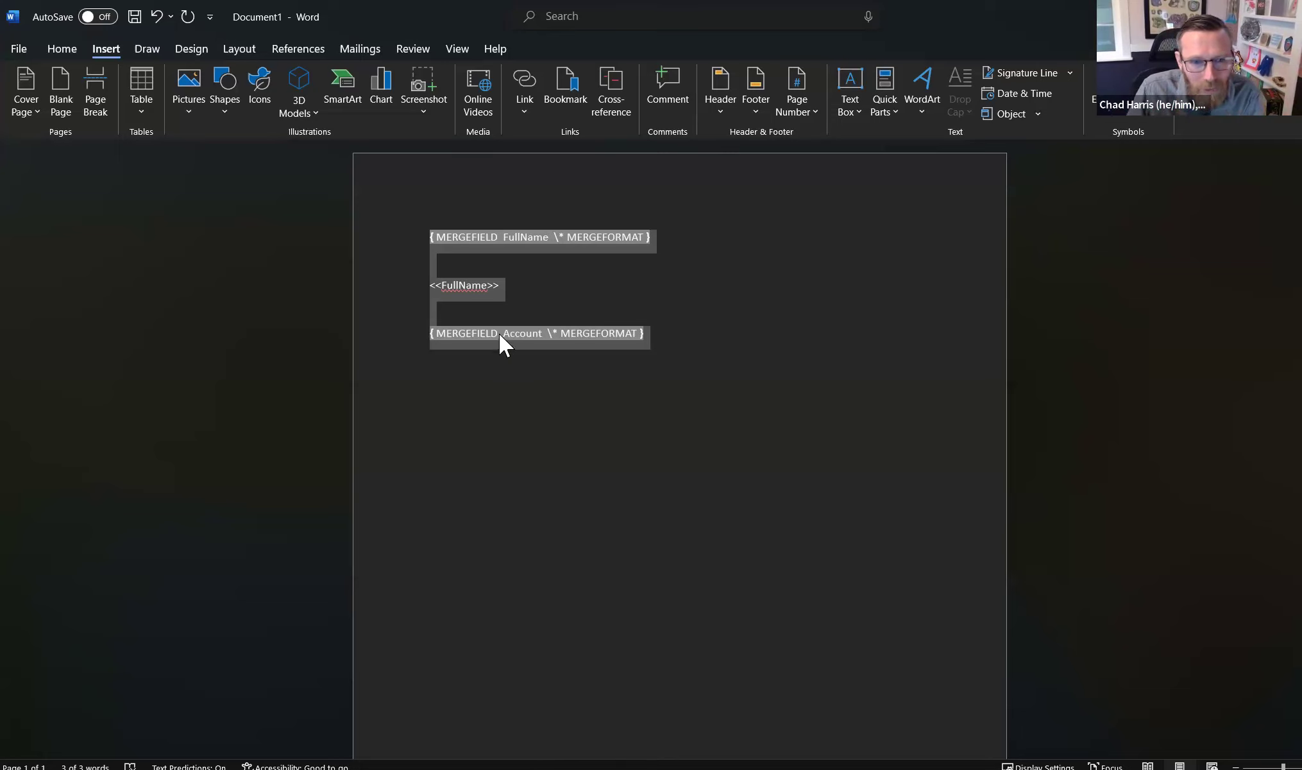
key("shift+Down")
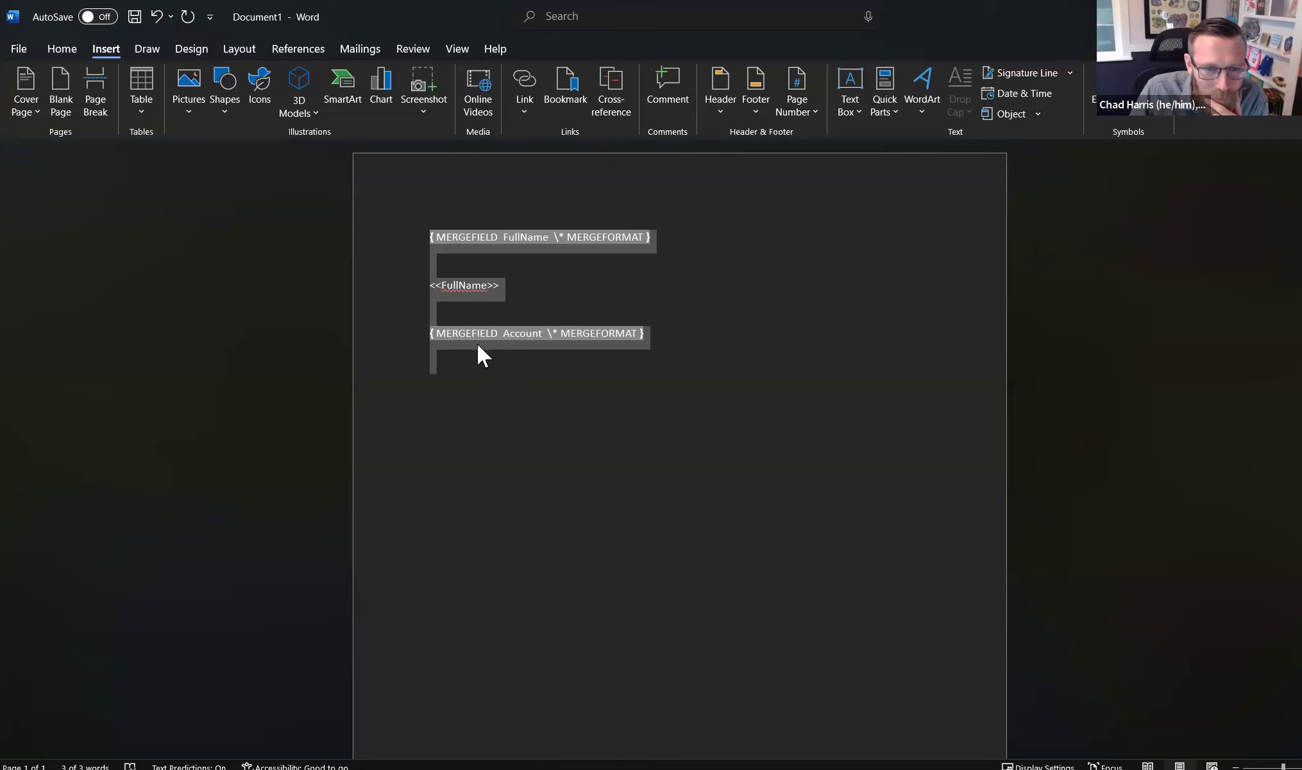
right_click(549, 330)
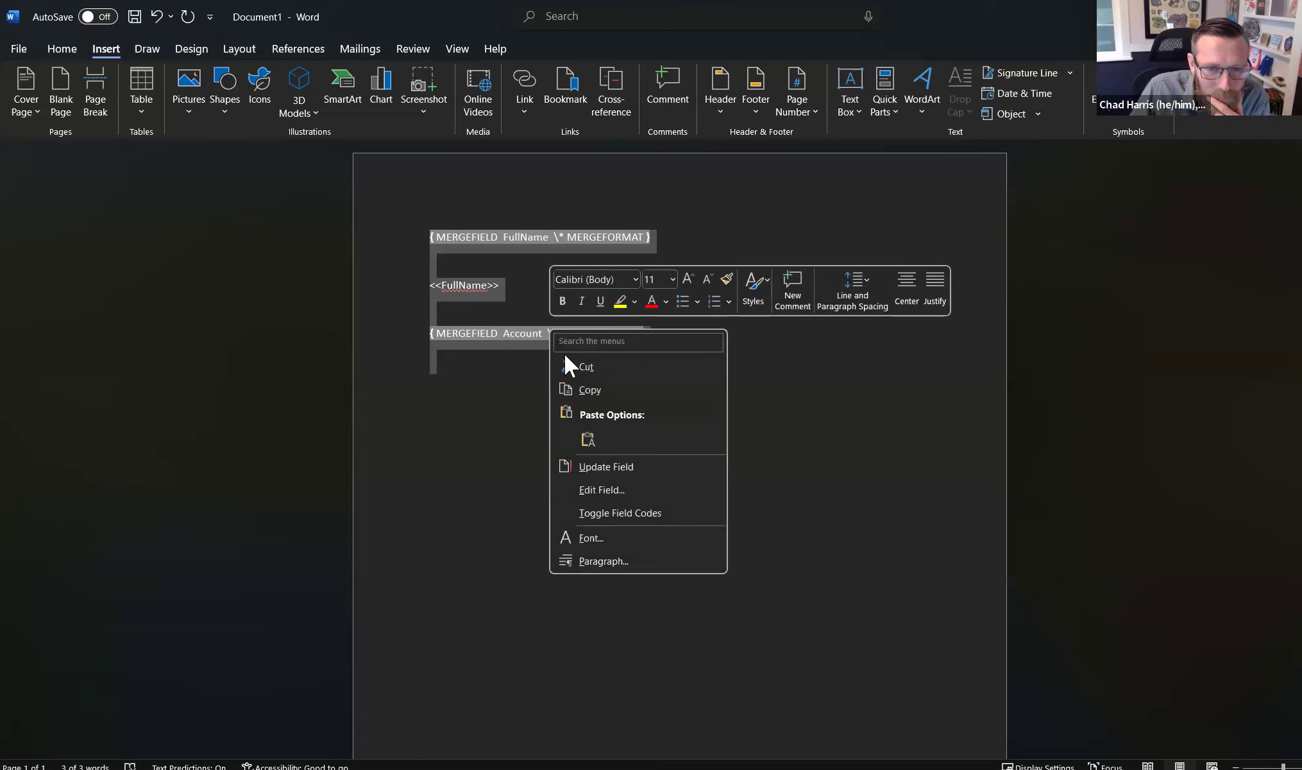
left_click(606, 514)
left_click(564, 411)
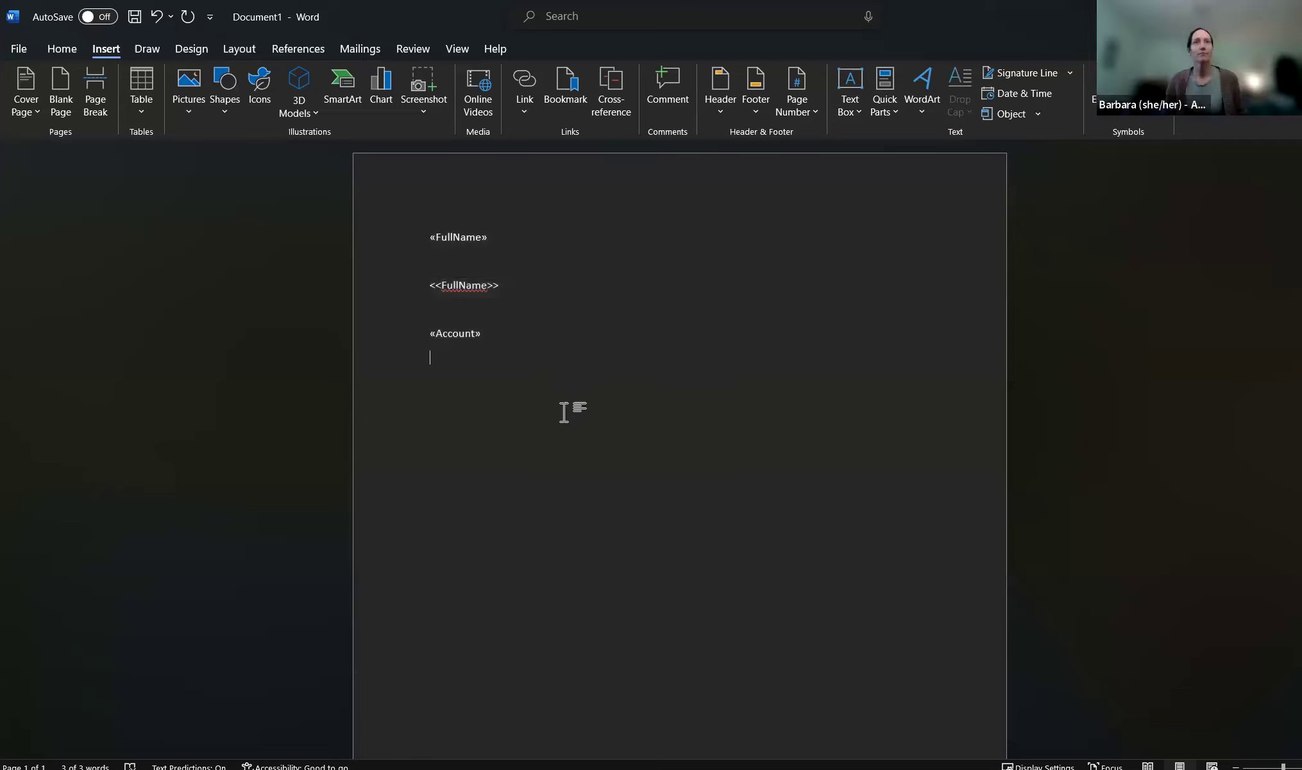
left_click(454, 335)
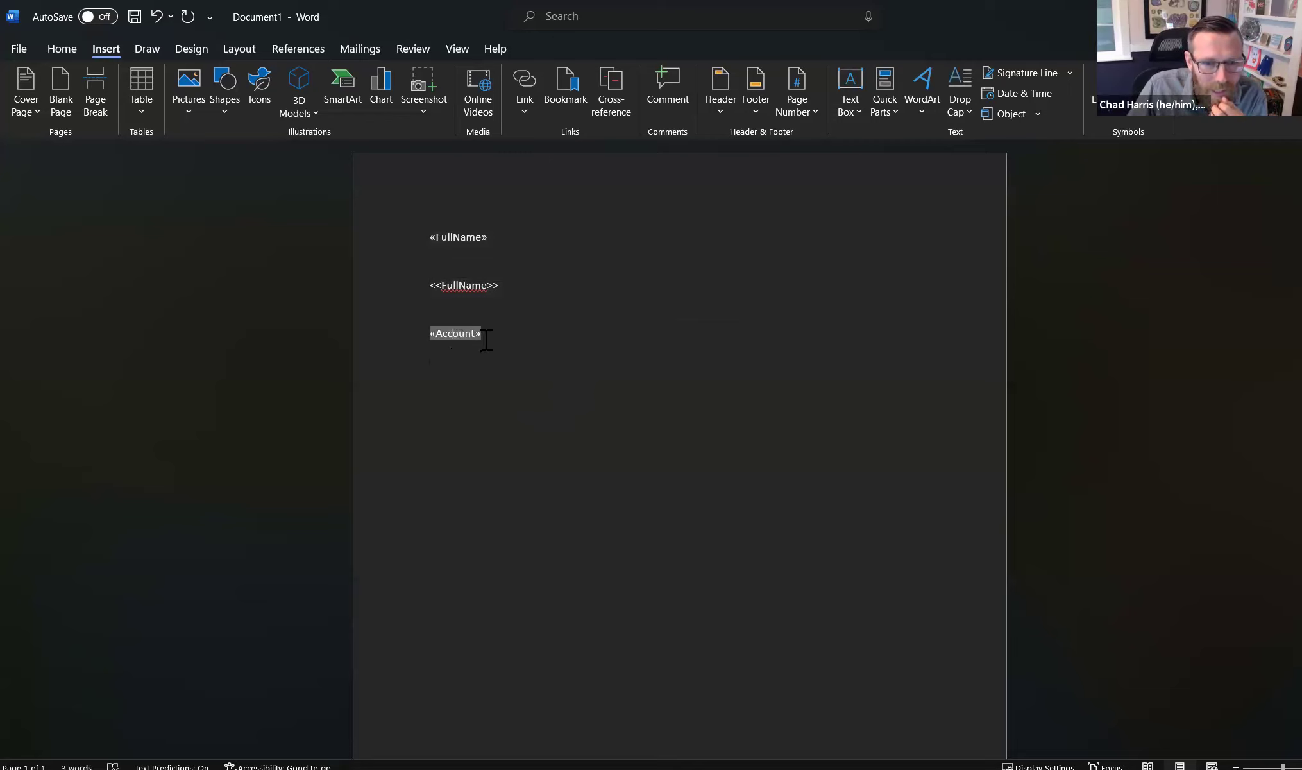
left_click(486, 336)
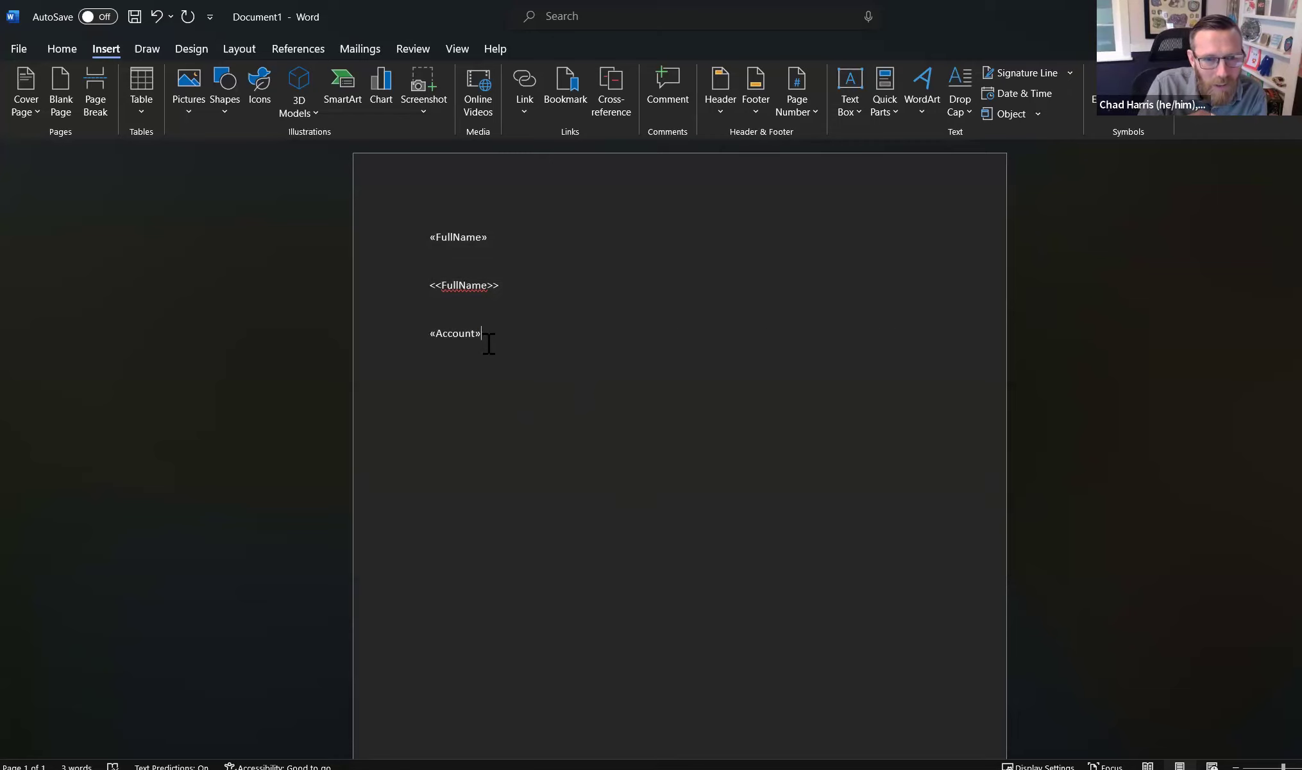
key("ctrl+v")
left_click_drag(943, 330, 498, 340)
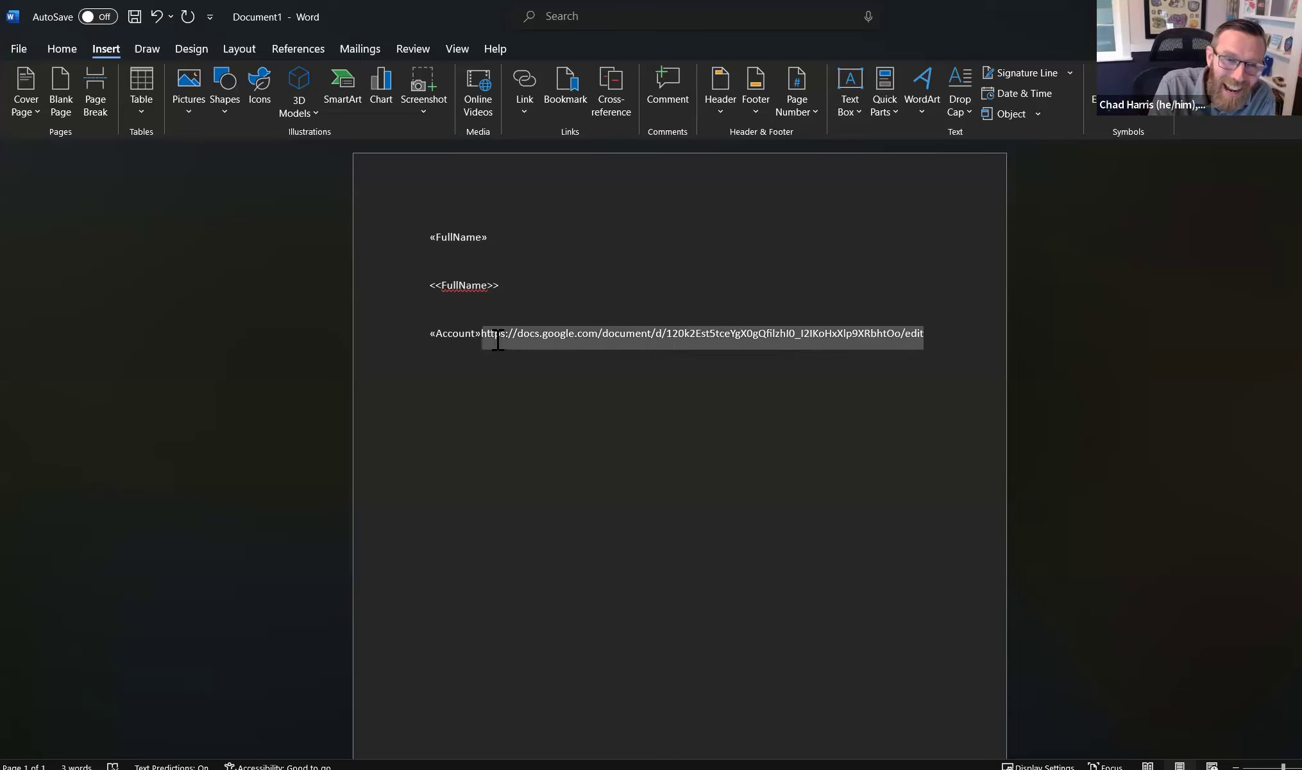
key("BackSpace")
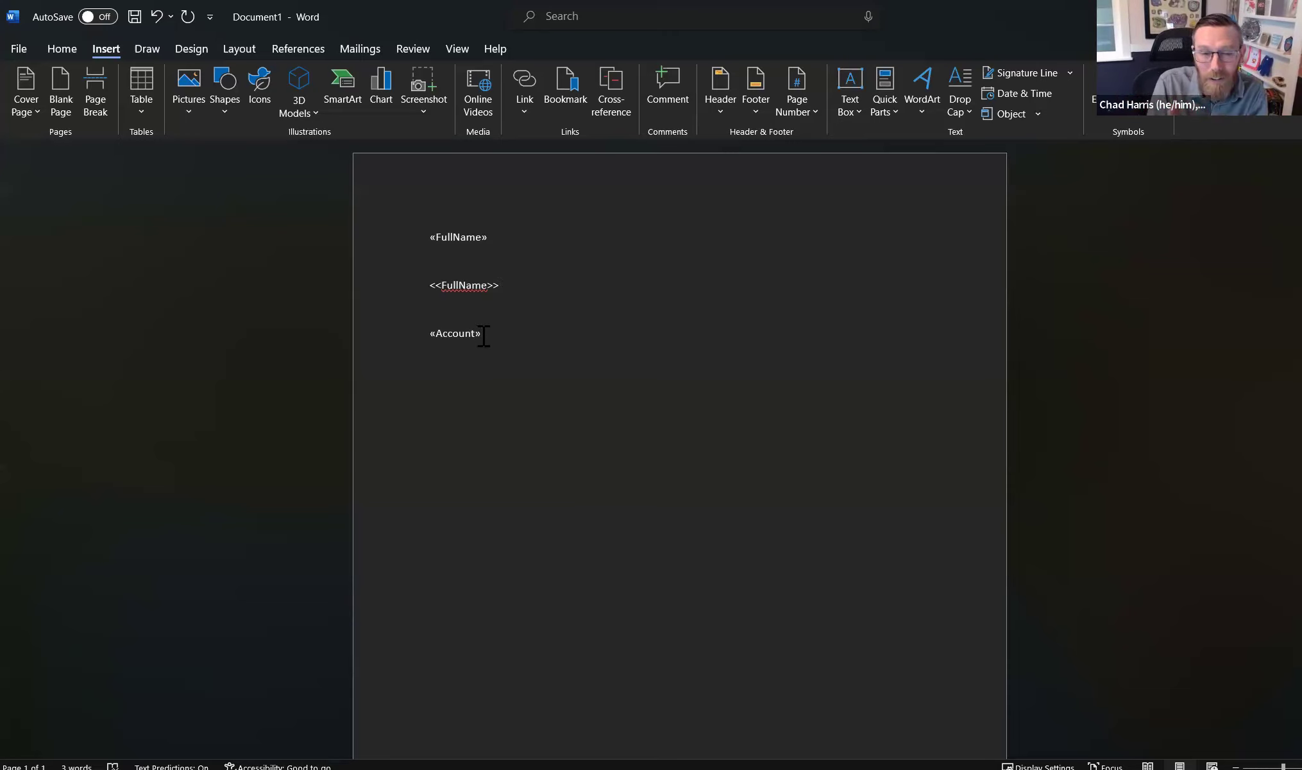
double_click(429, 333)
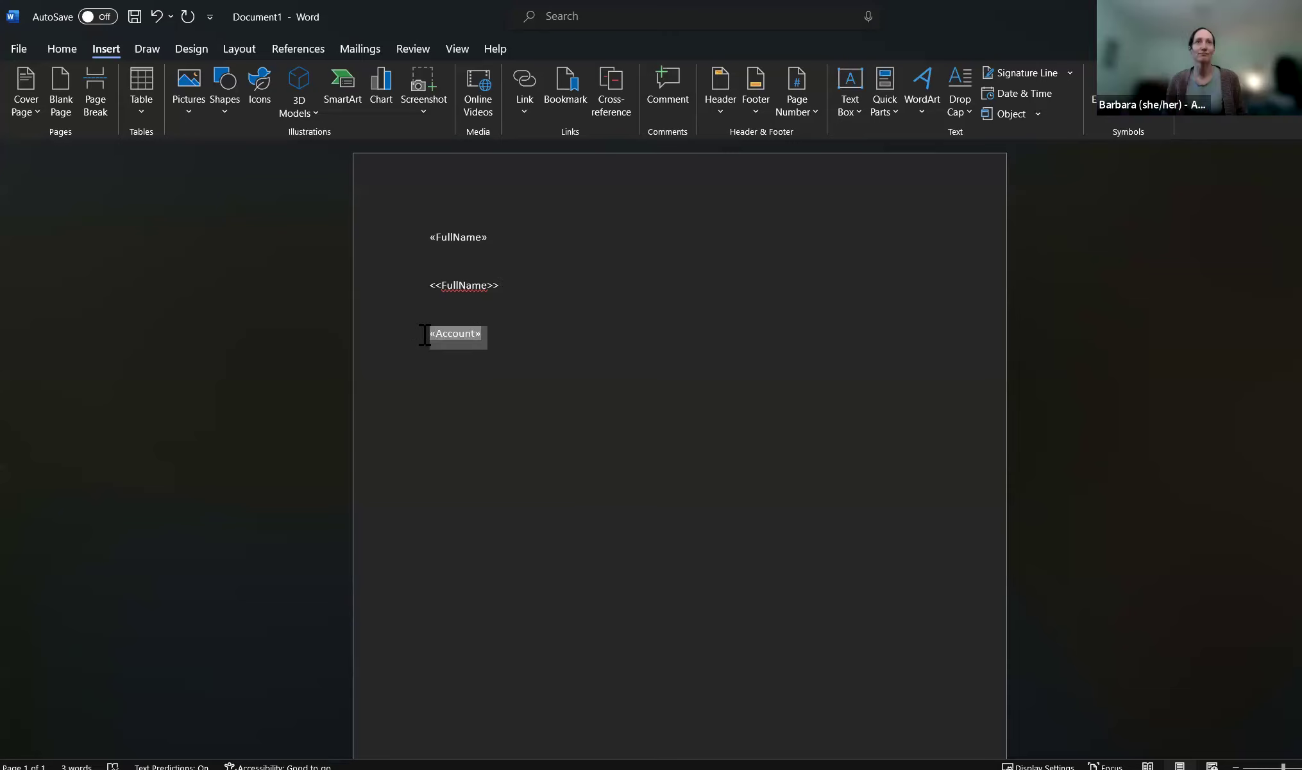
left_click(505, 368)
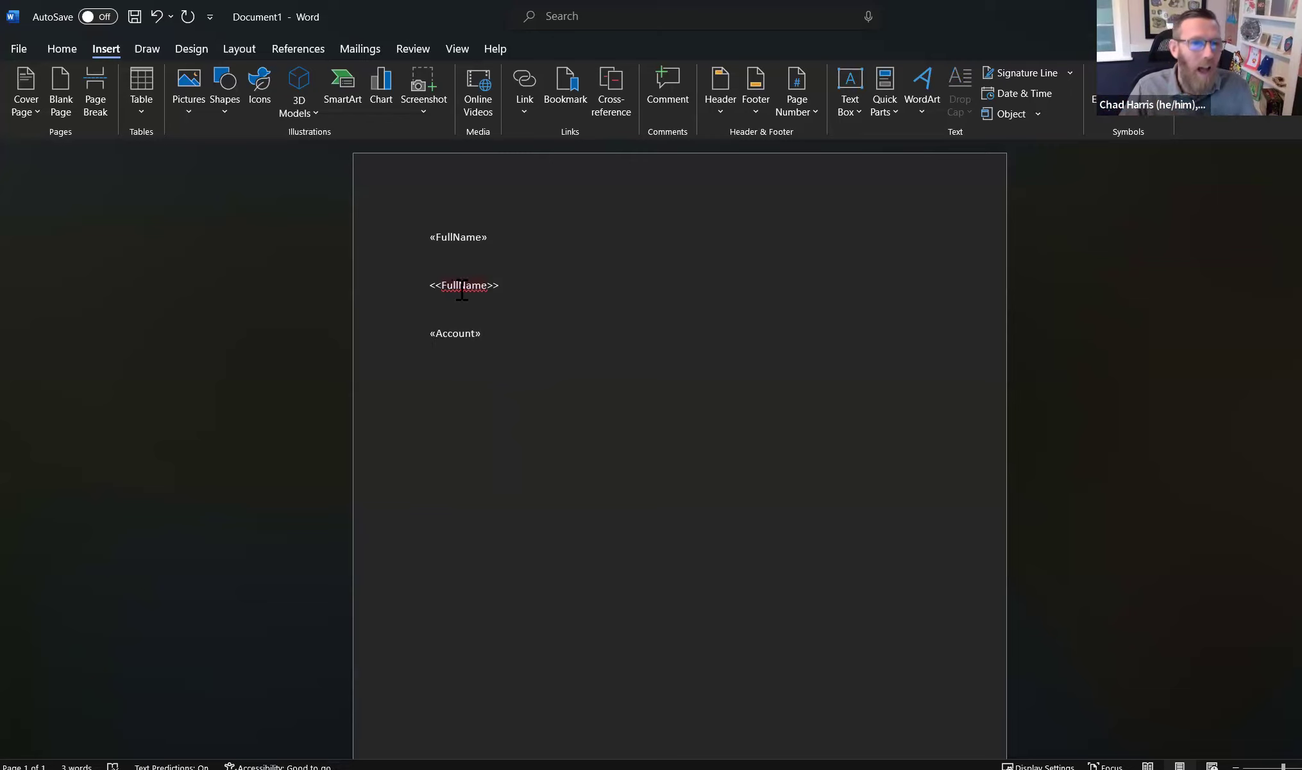
- Select the whole document and toggle field codes to show the MERGEFIELD codes again
key("ctrl+a")
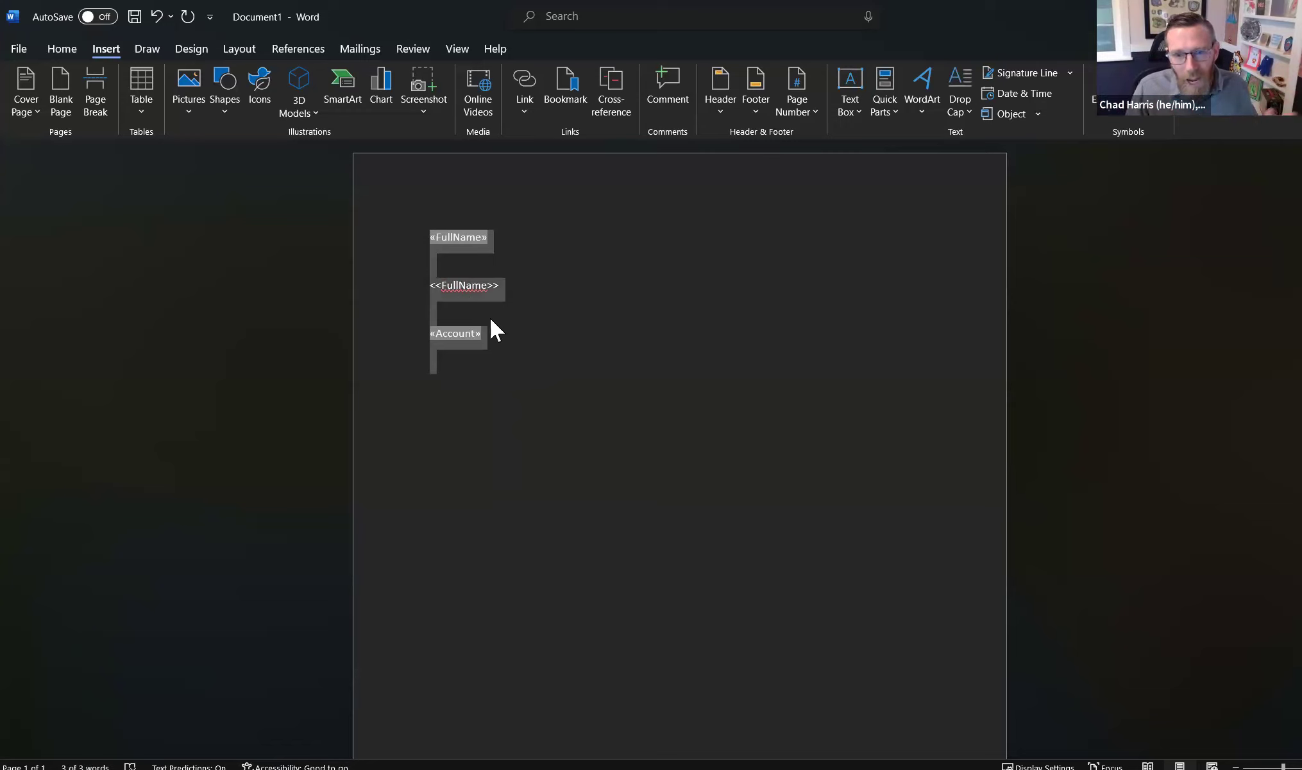
right_click(476, 332)
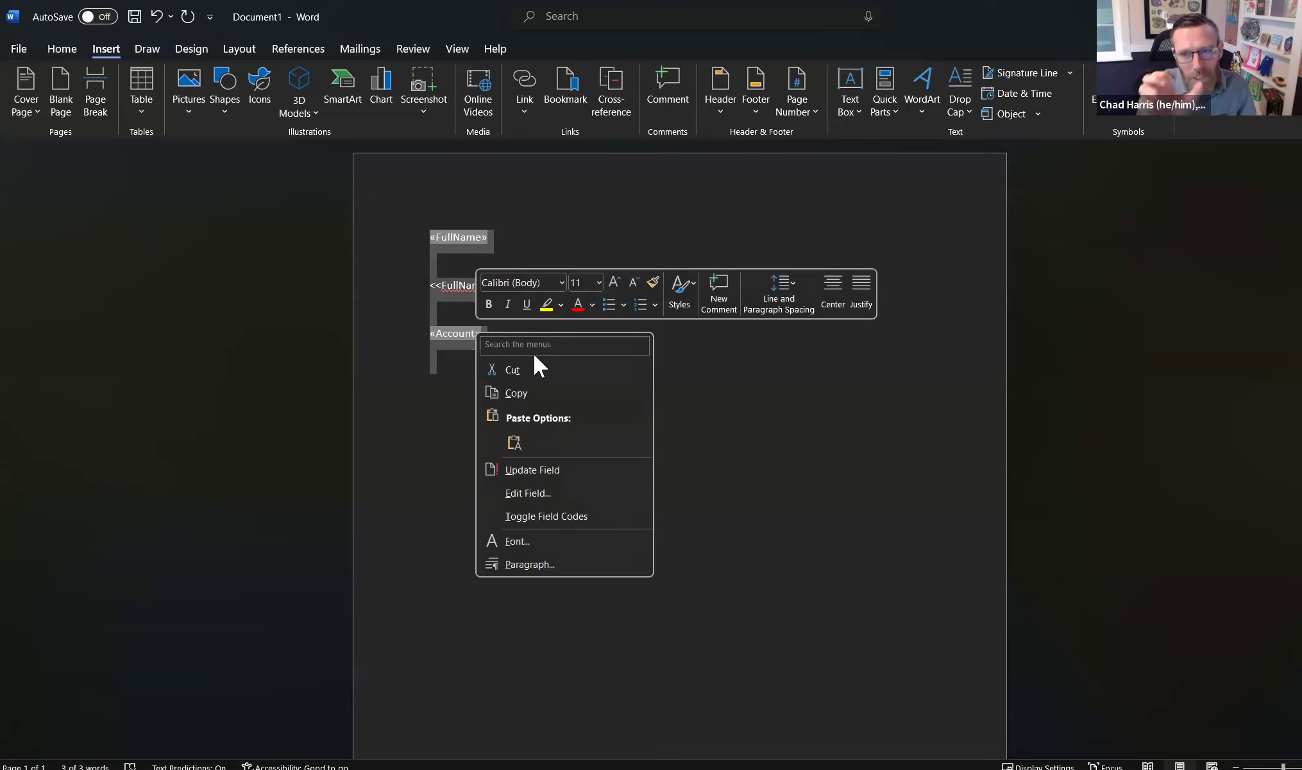
left_click(551, 516)
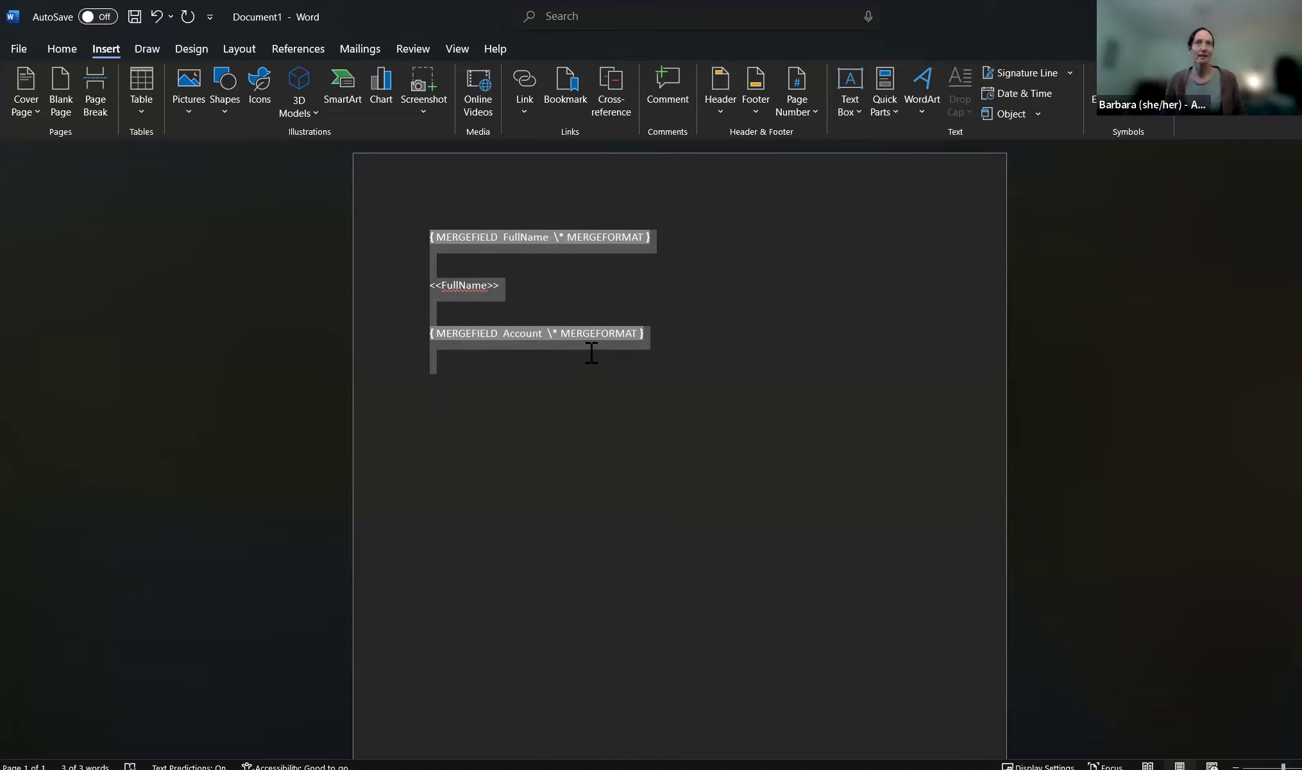
left_click(506, 368)
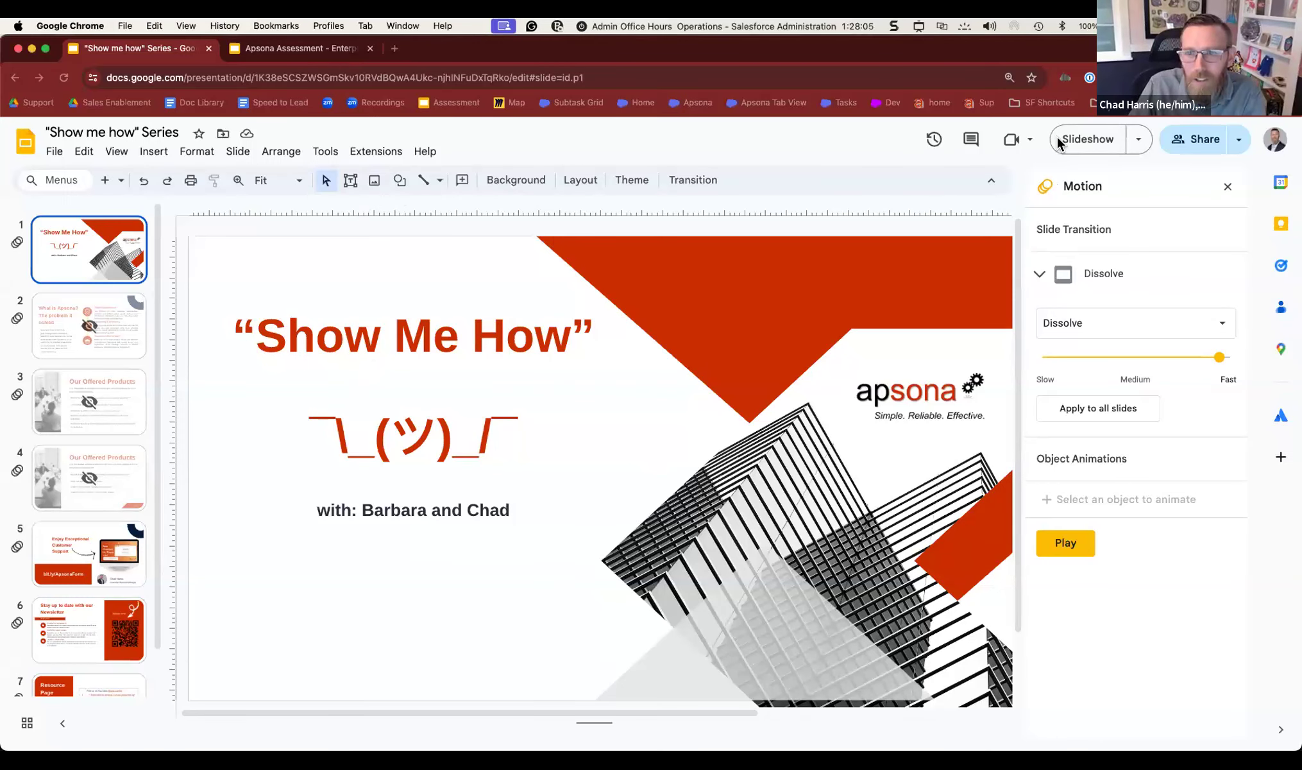
- Present the deck full screen and advance past the newsletter sign-up slide to the Resource Page
left_click(1088, 140)
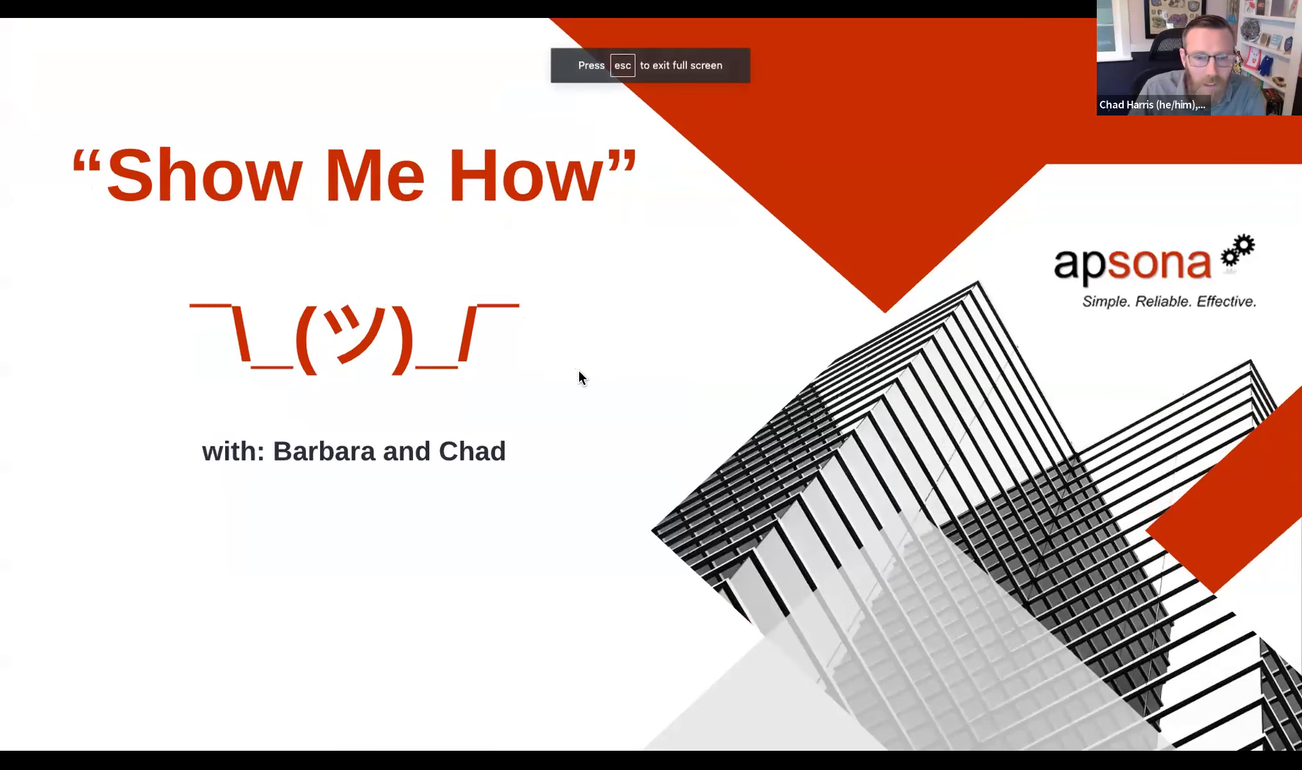
left_click(577, 368)
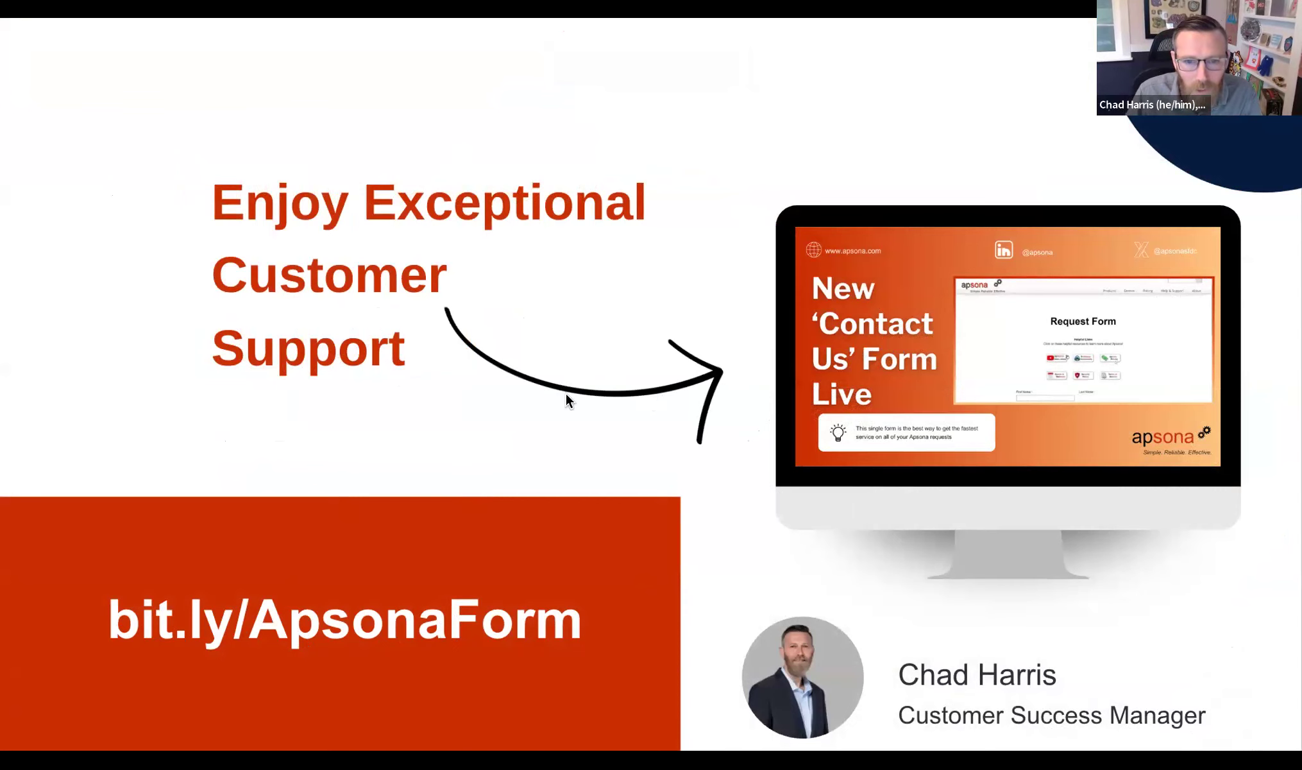
key("Right")
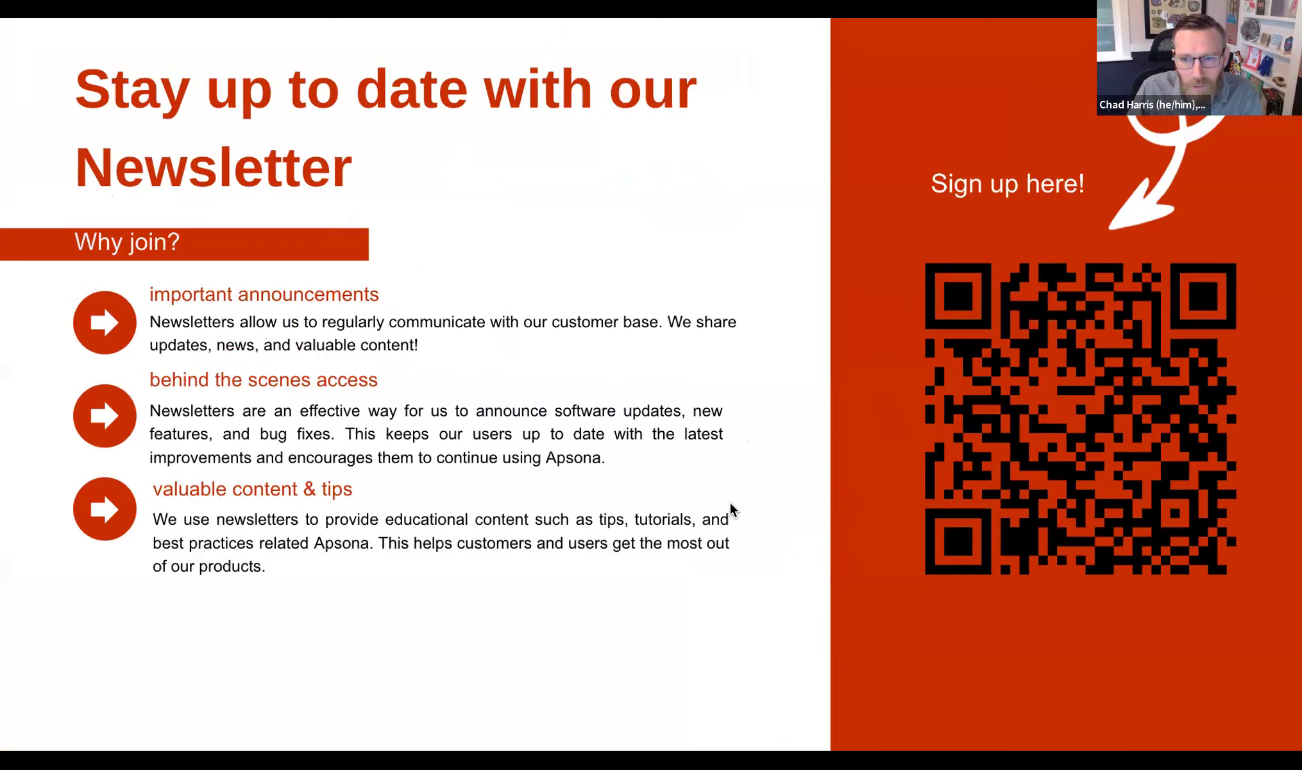
key("Right")
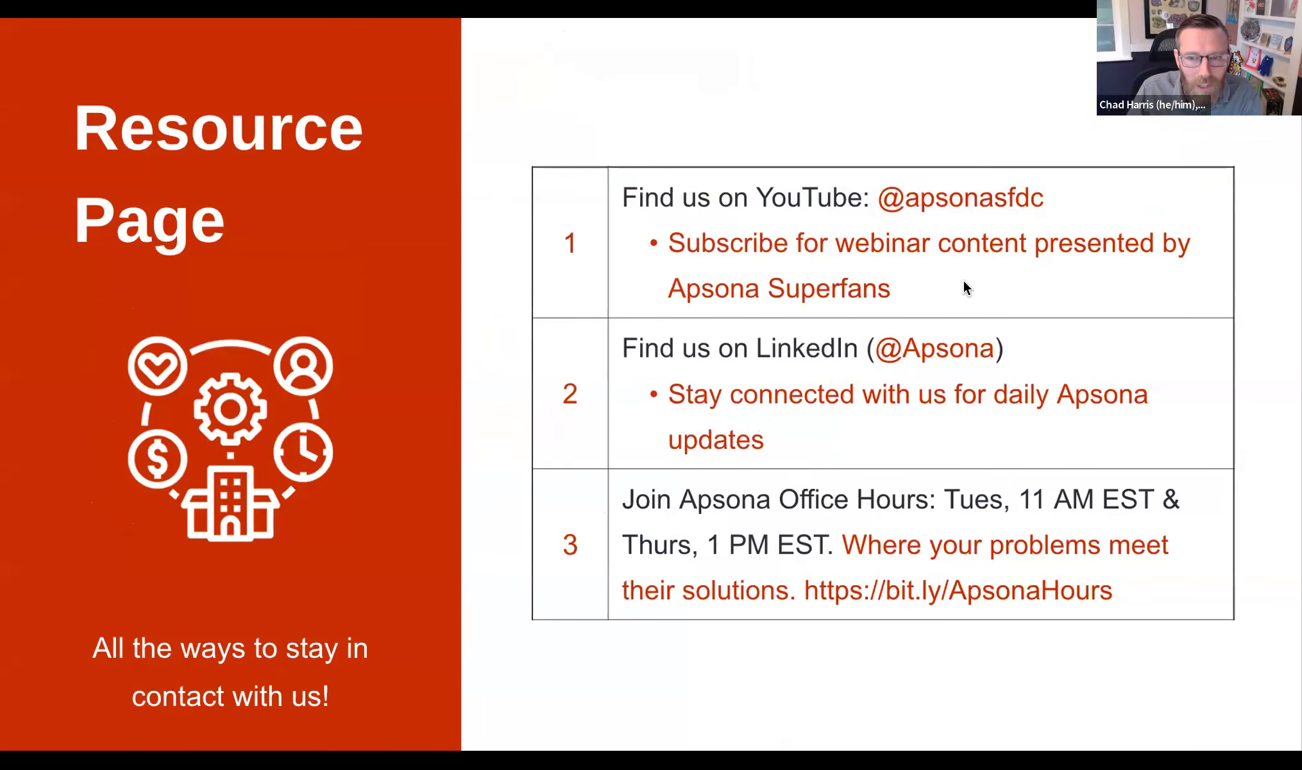